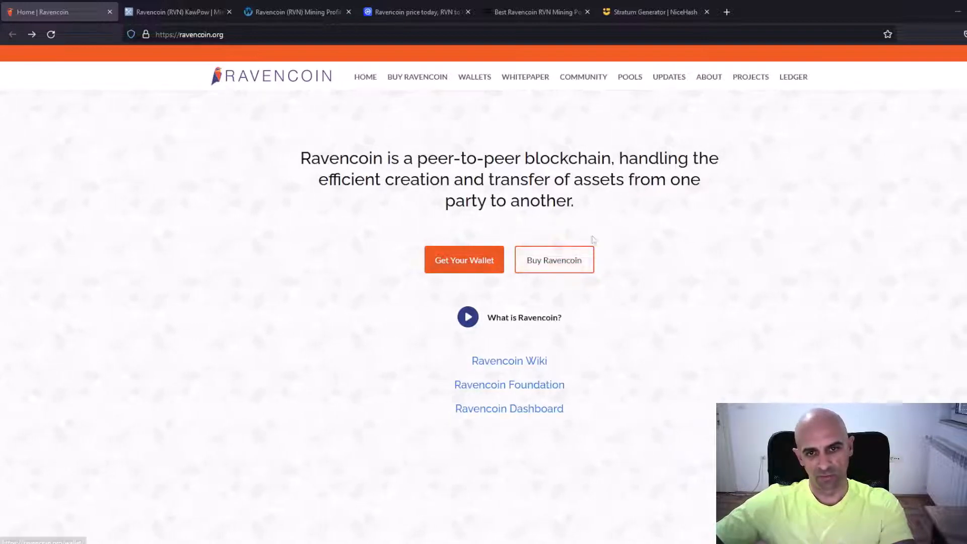
Open the Ravencoin wallets page and look through the desktop, mobile app and third-party wallet downloads
left_click(460, 262)
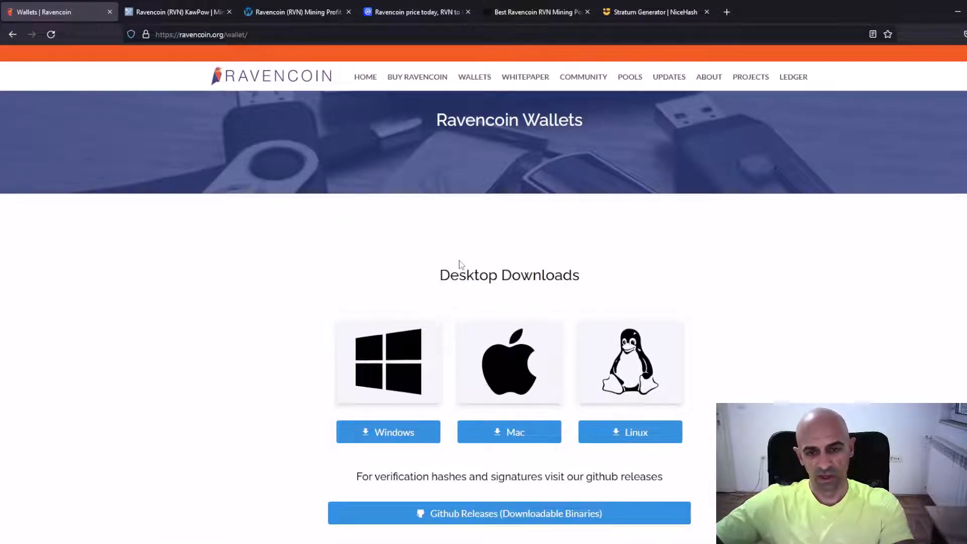
scroll(460, 265, "down", 2)
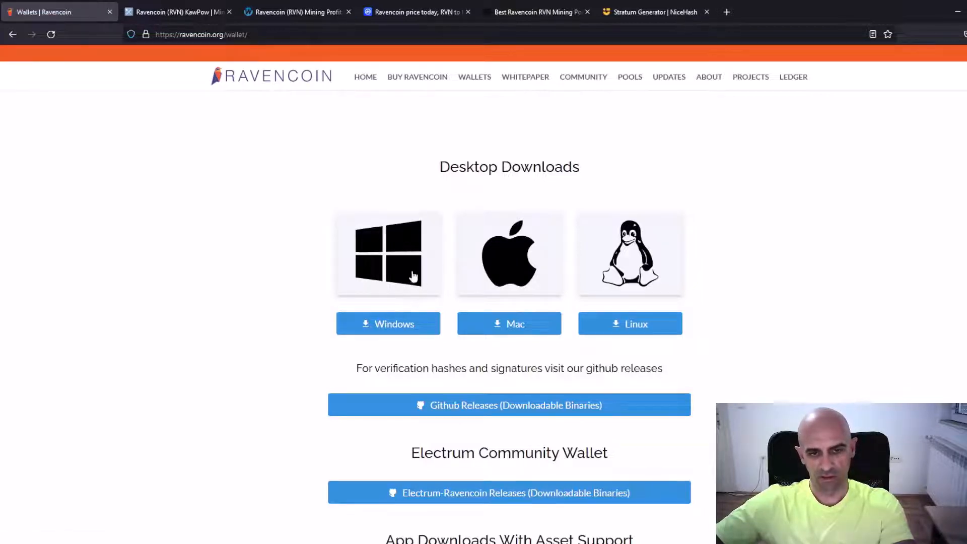
scroll(692, 293, "down", 4)
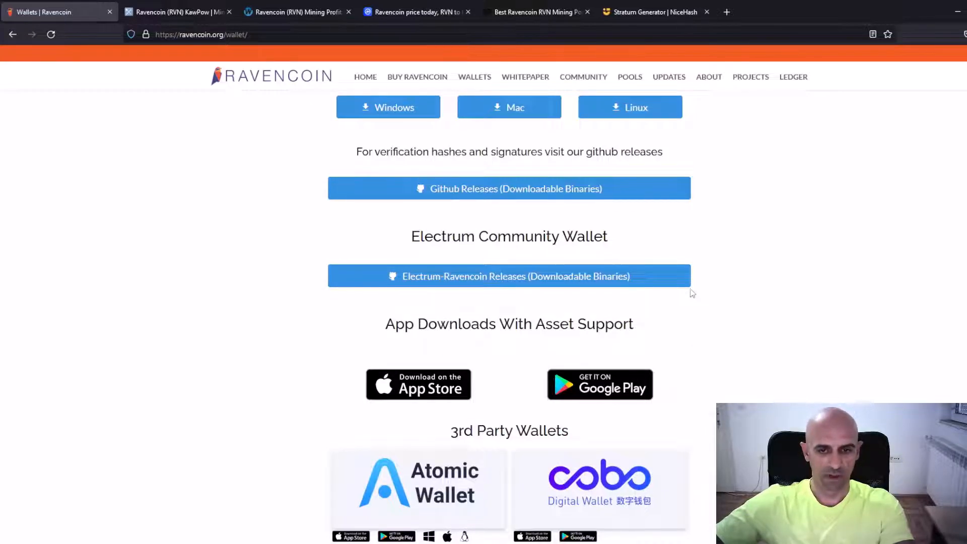
scroll(692, 293, "down", 4)
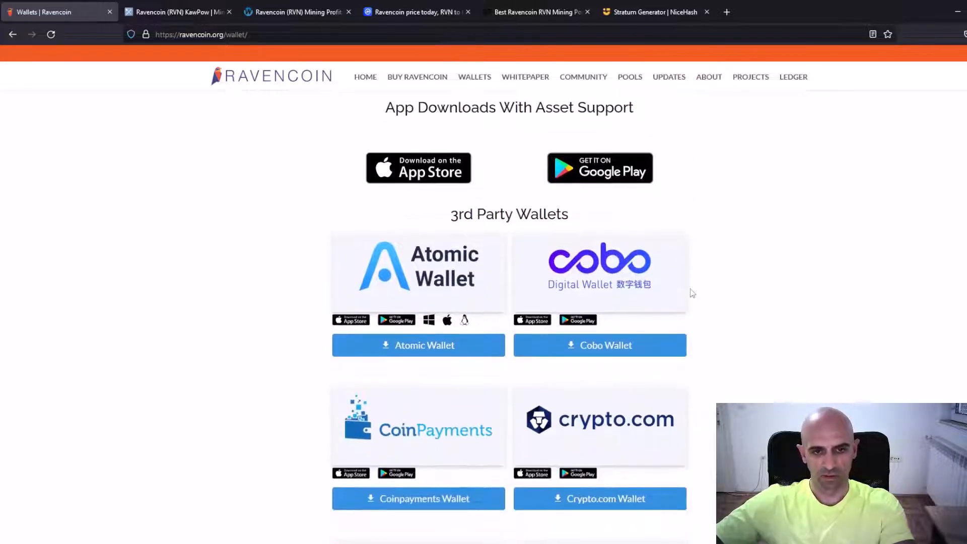
scroll(730, 277, "down", 2)
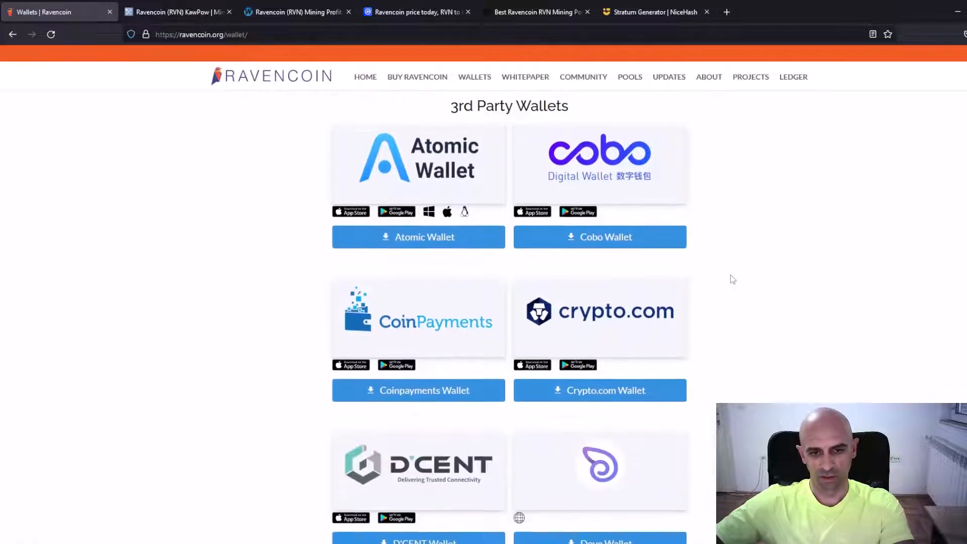
scroll(730, 279, "down", 5)
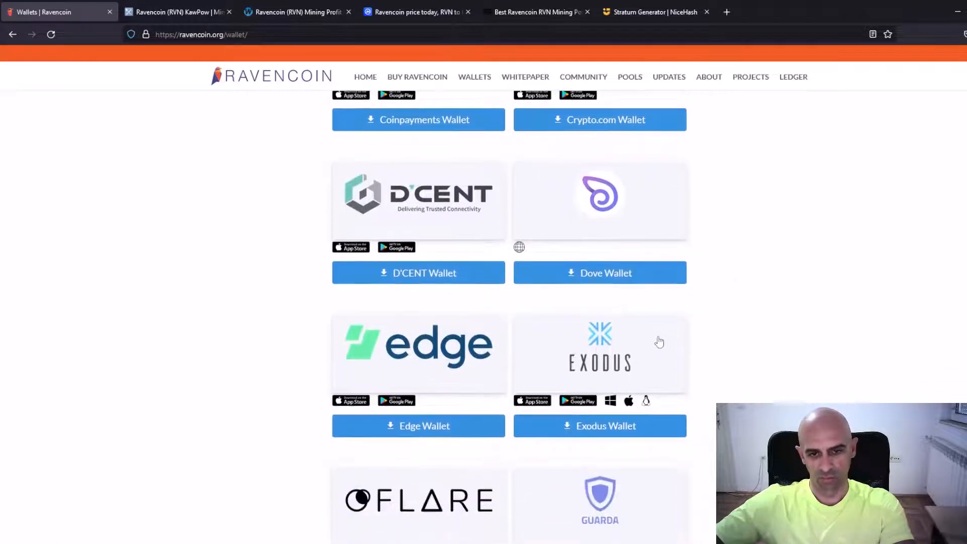
scroll(659, 342, "down", 3)
scroll(706, 332, "down", 2)
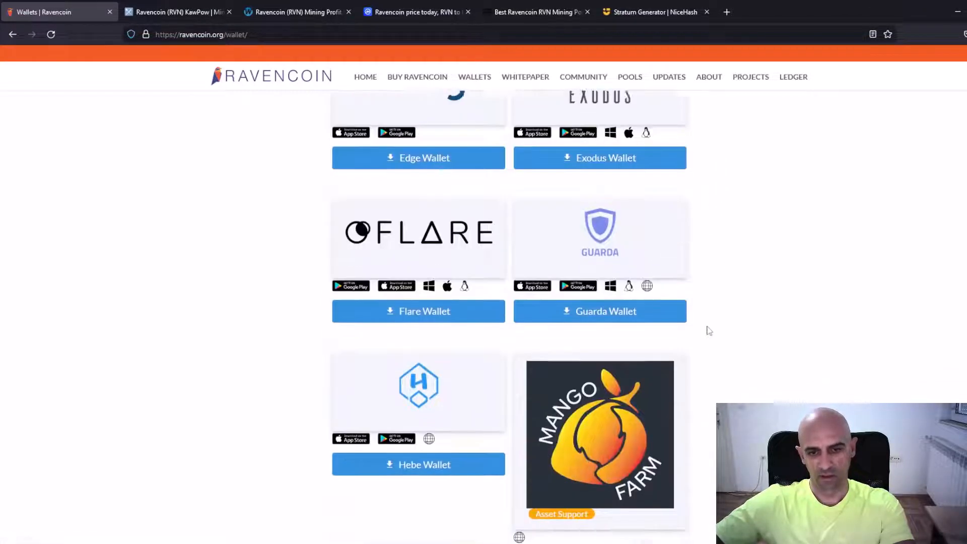
scroll(709, 331, "down", 1)
scroll(709, 331, "down", 10)
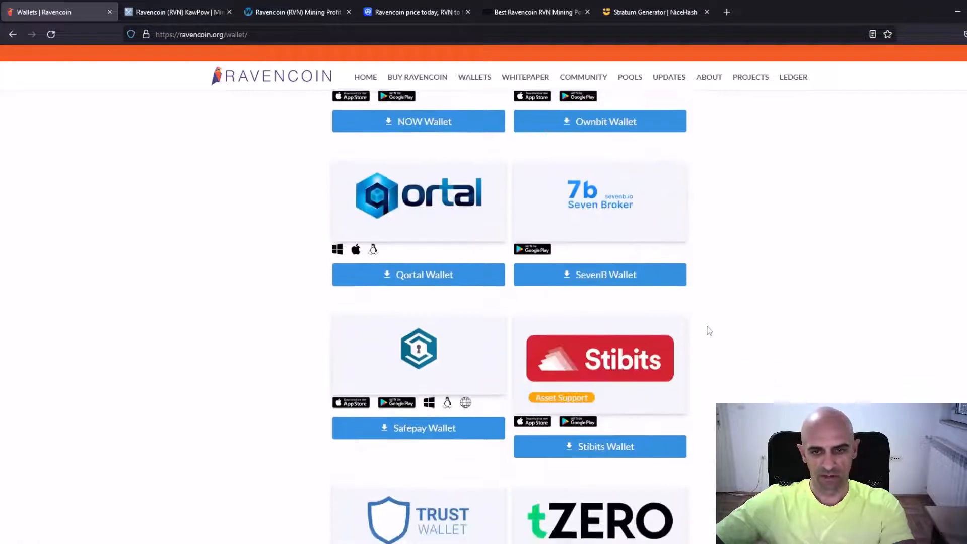
scroll(709, 331, "up", 9)
scroll(707, 330, "up", 6)
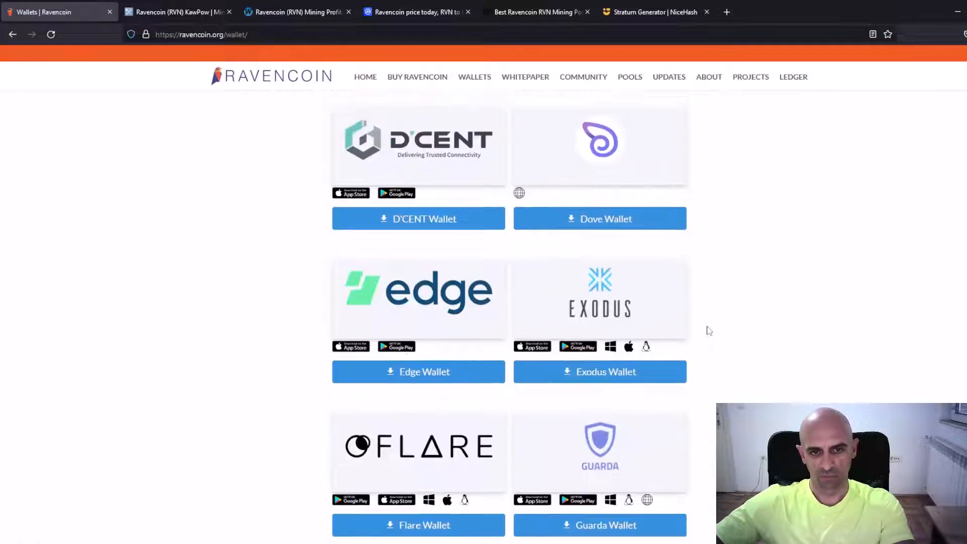
scroll(667, 328, "up", 8)
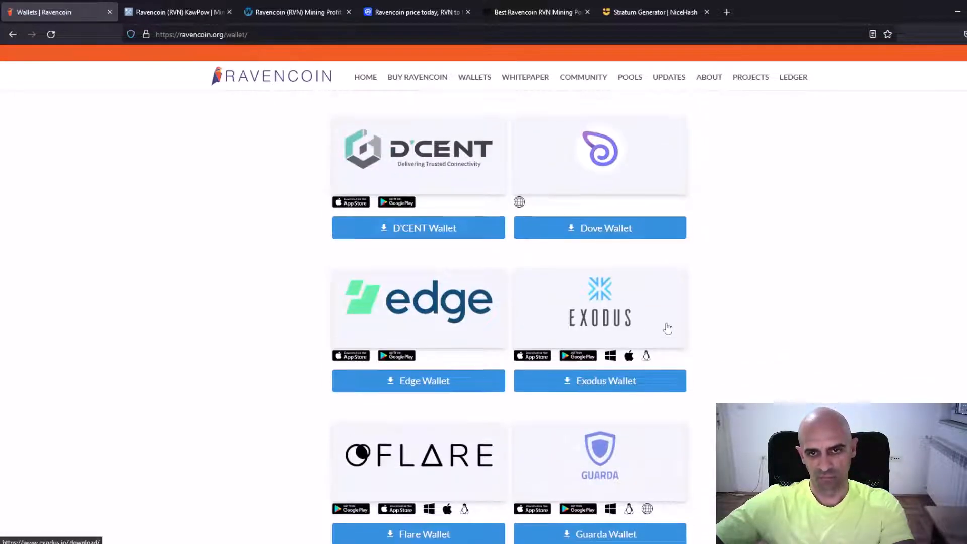
scroll(668, 327, "up", 11)
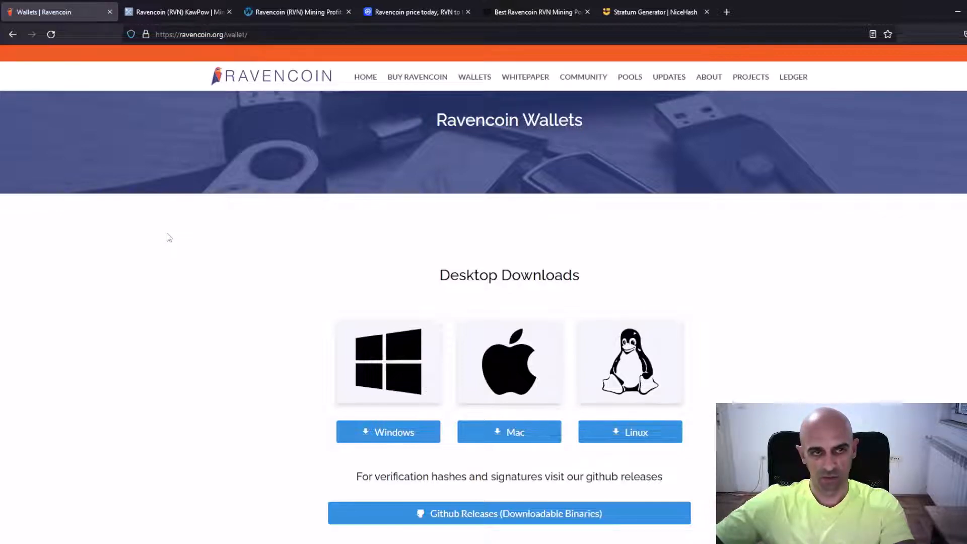
Review the Ravencoin mining pools and the RVN exchanges list on MiningPoolStats
left_click(181, 7)
scroll(258, 285, "down", 20)
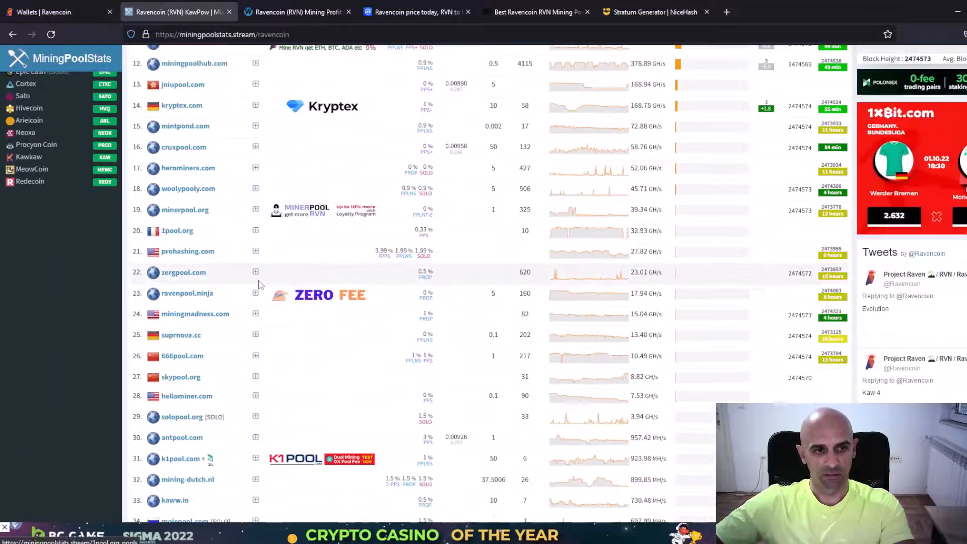
scroll(259, 285, "down", 15)
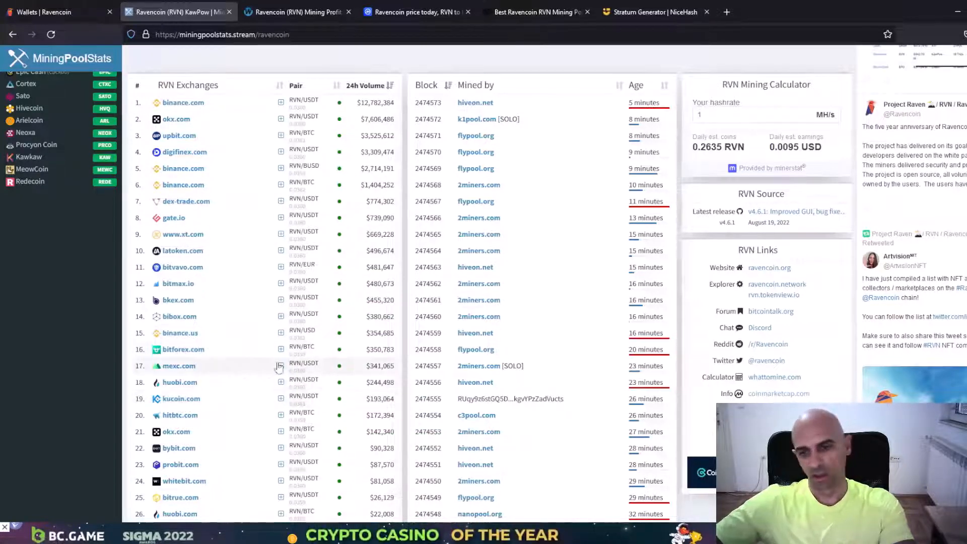
scroll(264, 354, "up", 10)
scroll(263, 357, "up", 15)
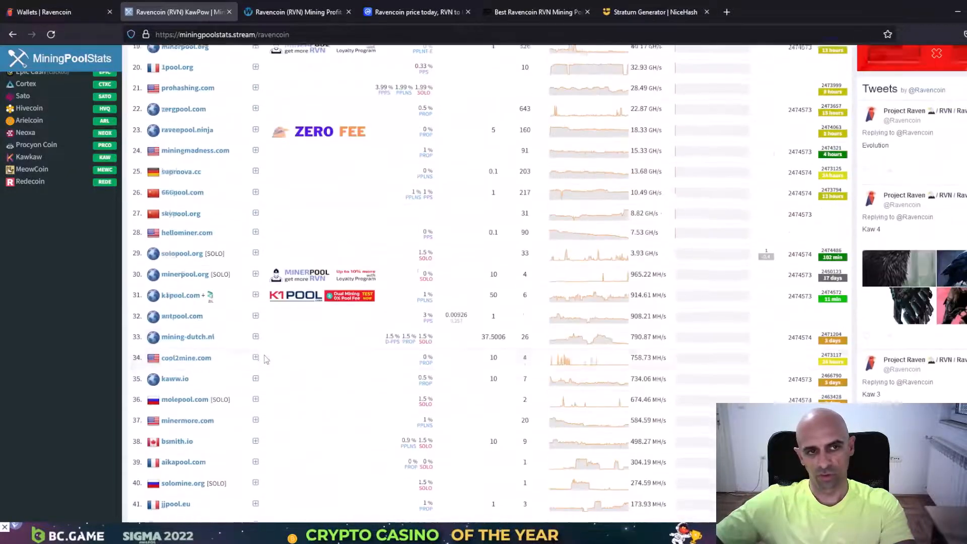
Download the Windows desktop wallet installer from the Ravencoin Wallets page and run it
left_click(61, 8)
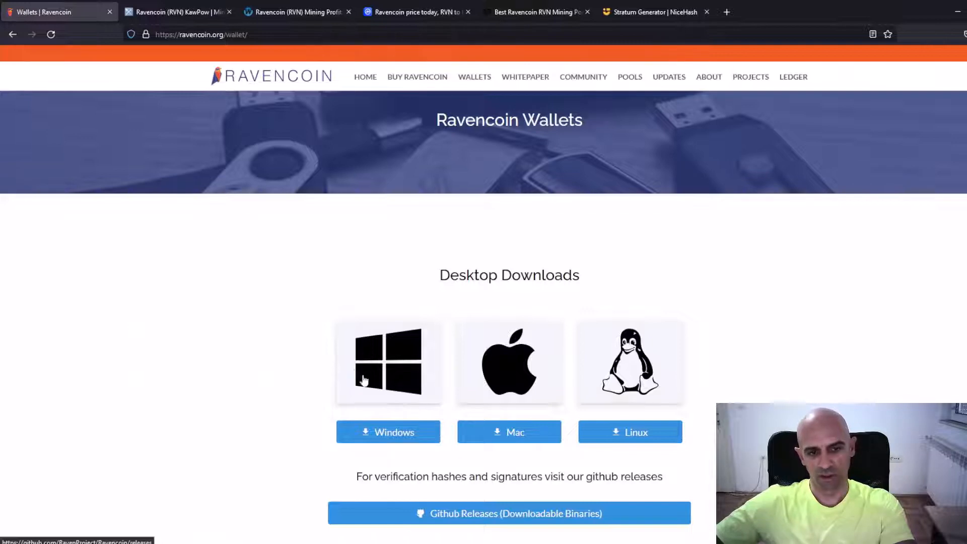
left_click(389, 439)
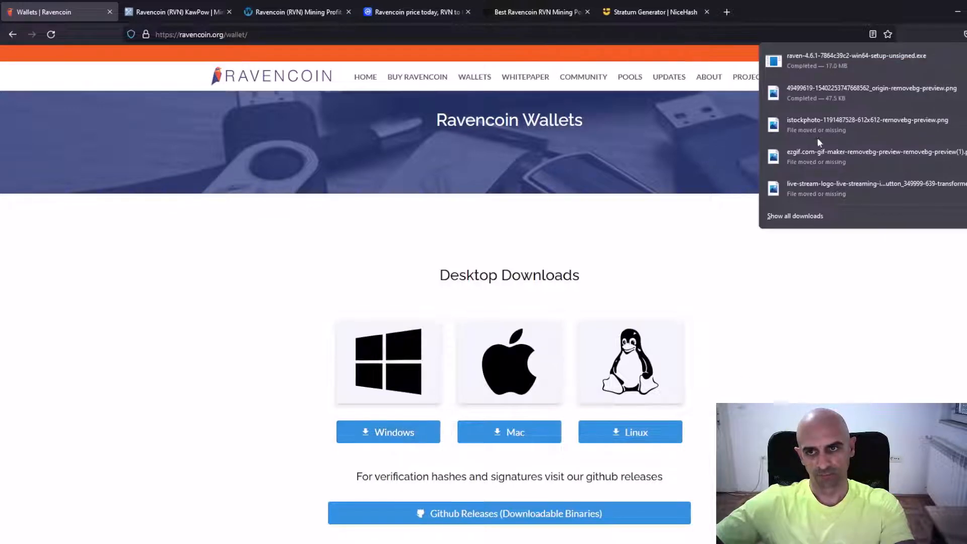
left_click(844, 62)
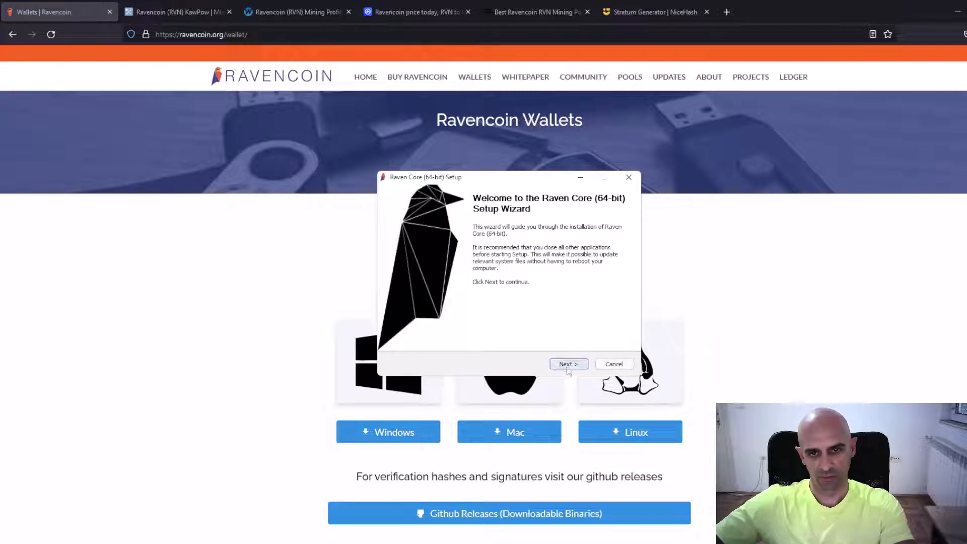
Install Raven Core (64-bit) in C:\Program Files\Raven with the Raven Core Start Menu folder and launch it on completion
left_click(569, 364)
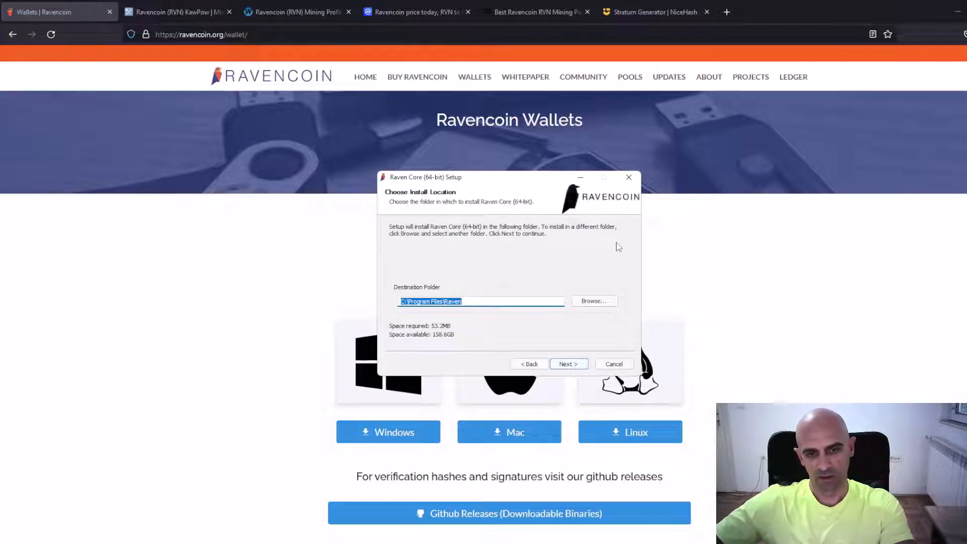
left_click(569, 366)
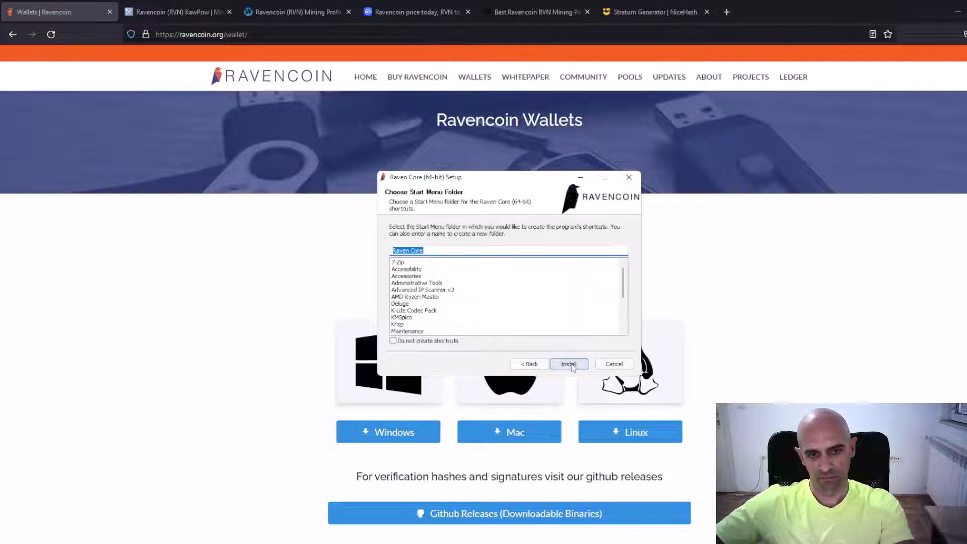
left_click(569, 364)
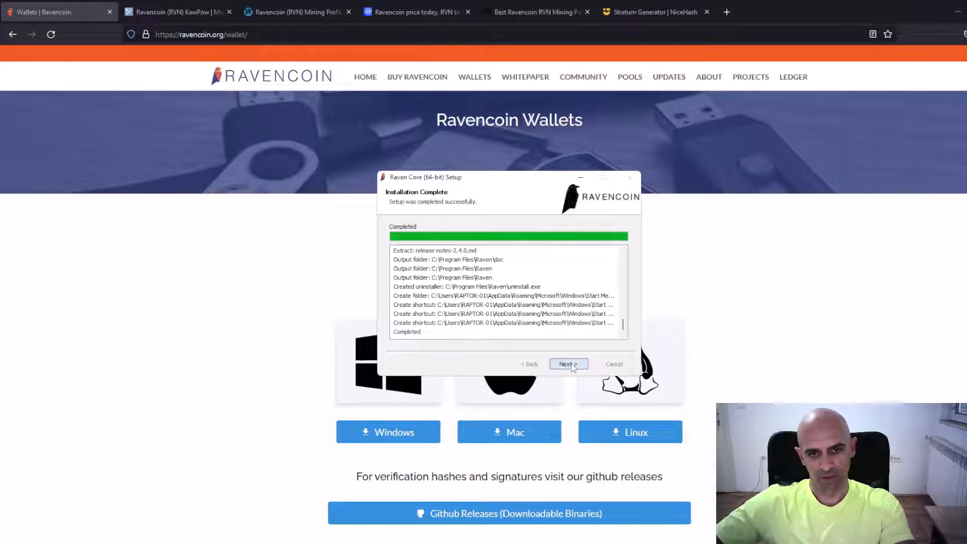
left_click(568, 364)
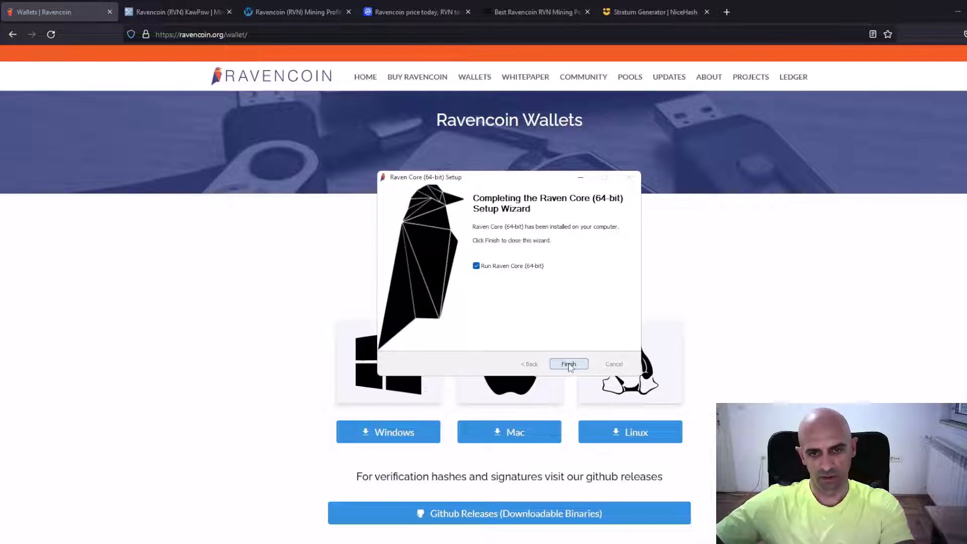
left_click(569, 364)
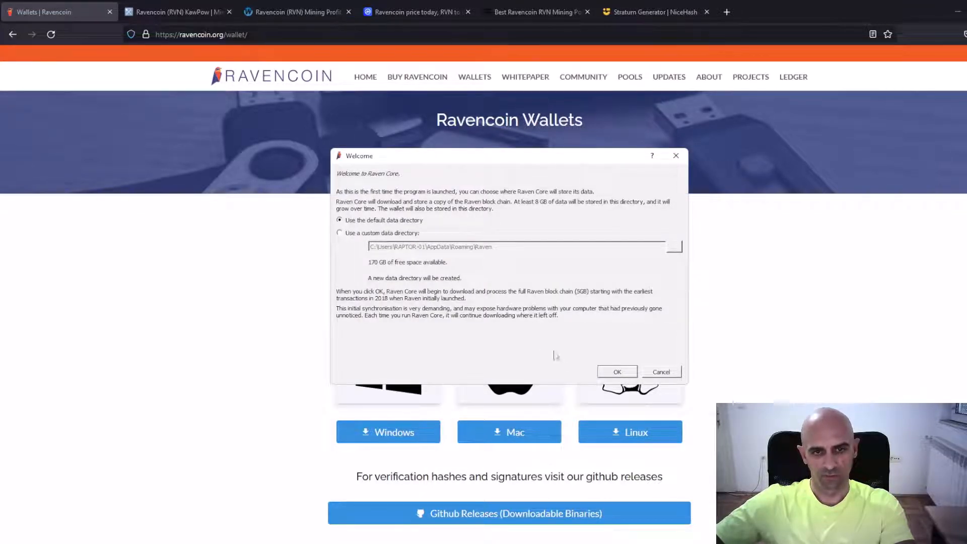
Accept the default data directory and choose to create a new wallet with a new BIP39 set of 12 seed words
left_click(621, 374)
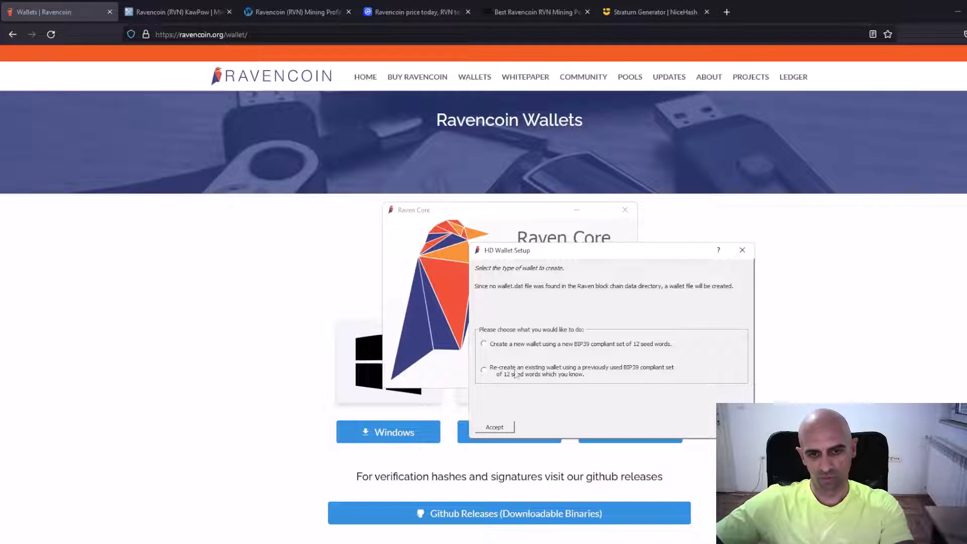
left_click(484, 344)
left_click(495, 427)
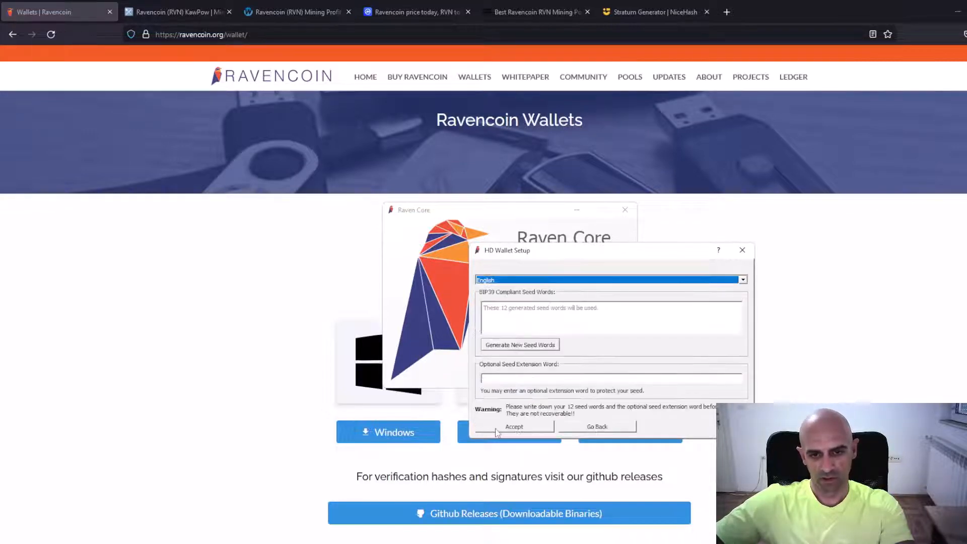
Select English as the seed language and generate new seed words for the wallet
left_click(744, 282)
left_click(744, 282)
left_click(744, 282)
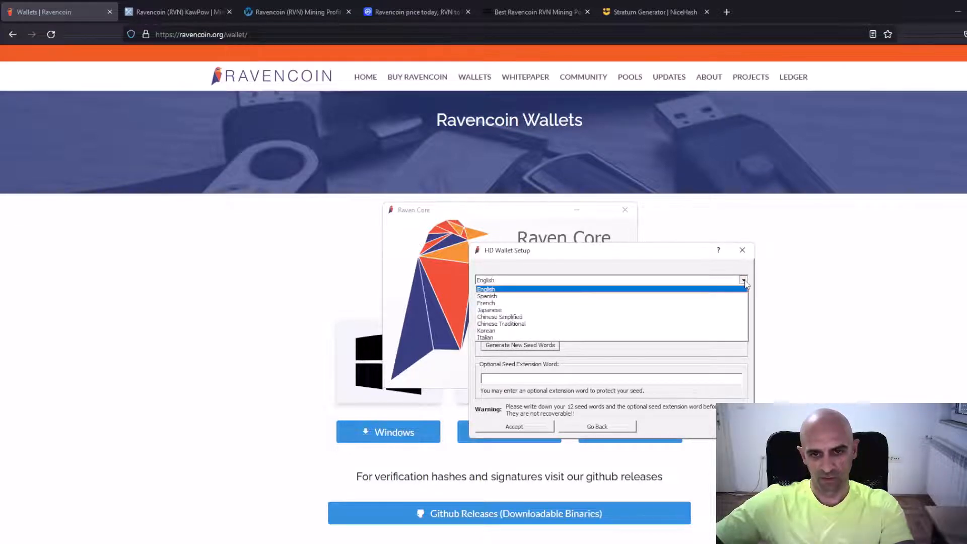
left_click(739, 291)
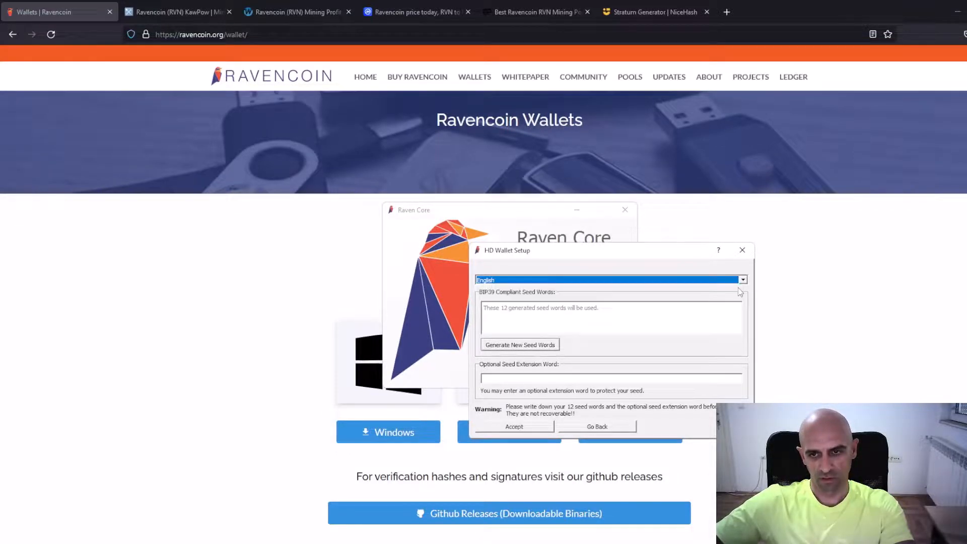
left_click(517, 351)
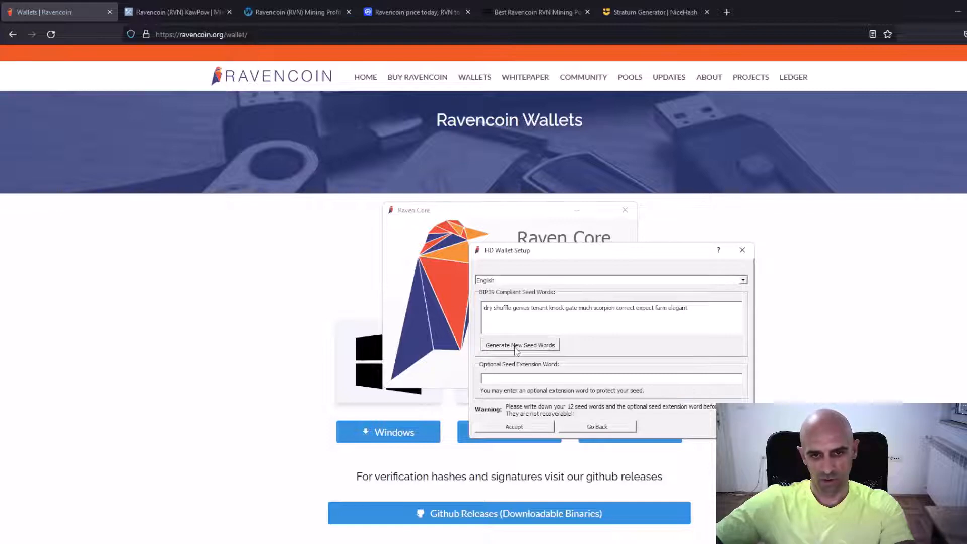
Copy the generated wallet seed words into RVN.txt in Notepad, save the file and minimize it
left_click_drag(486, 308, 688, 308)
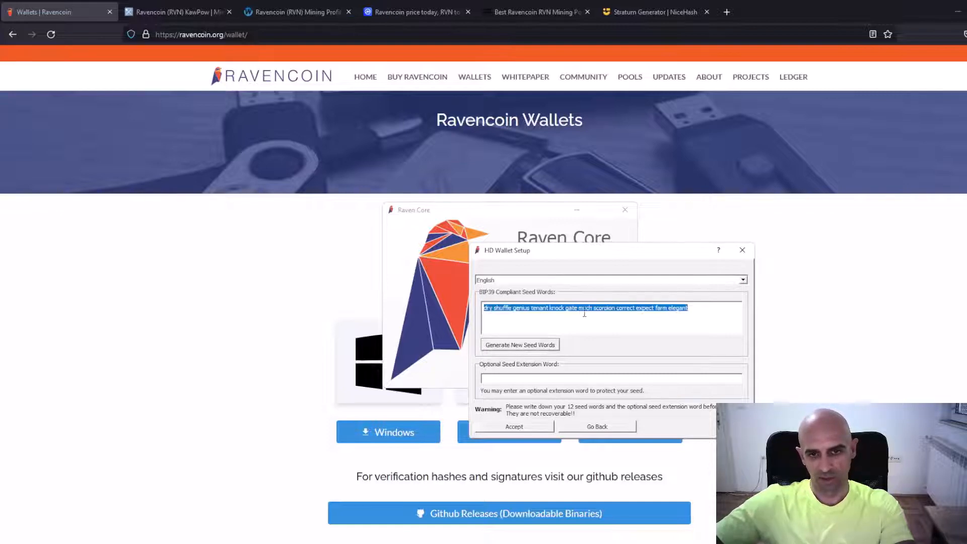
right_click(642, 311)
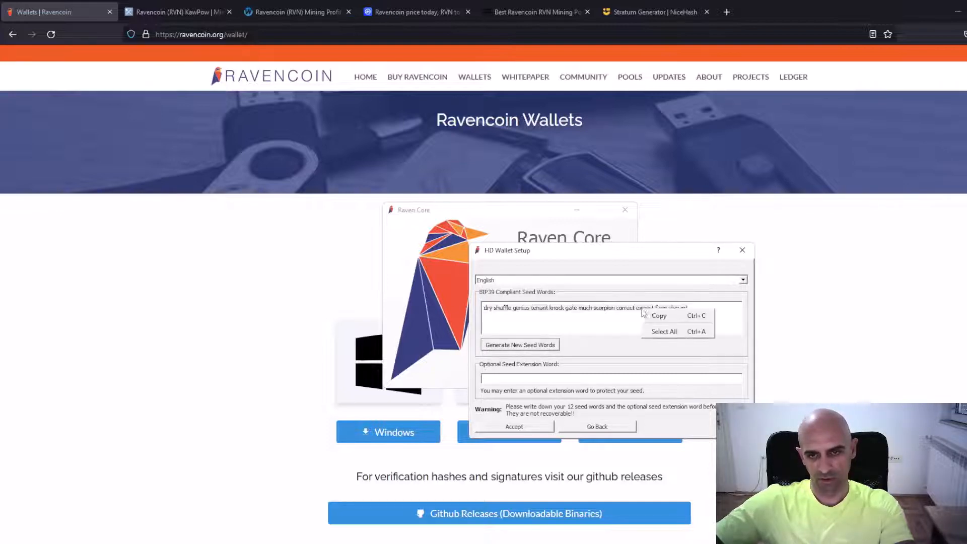
left_click(660, 317)
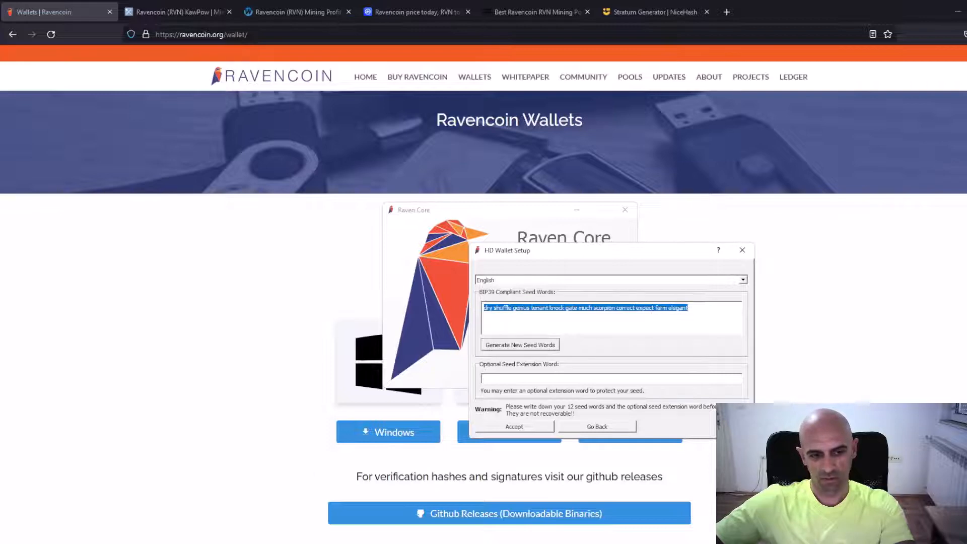
key("alt+Tab")
right_click(399, 235)
left_click(425, 315)
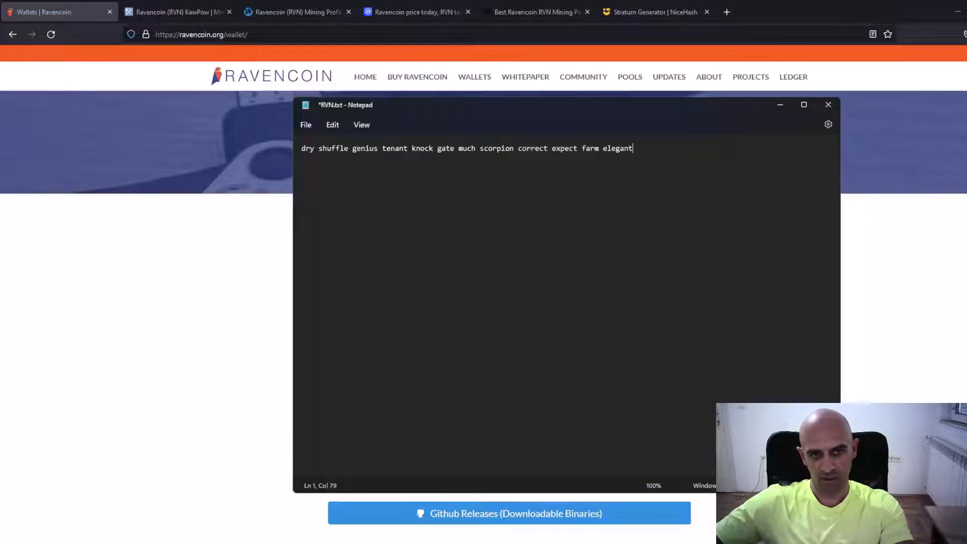
left_click(308, 126)
left_click(322, 195)
left_click(781, 105)
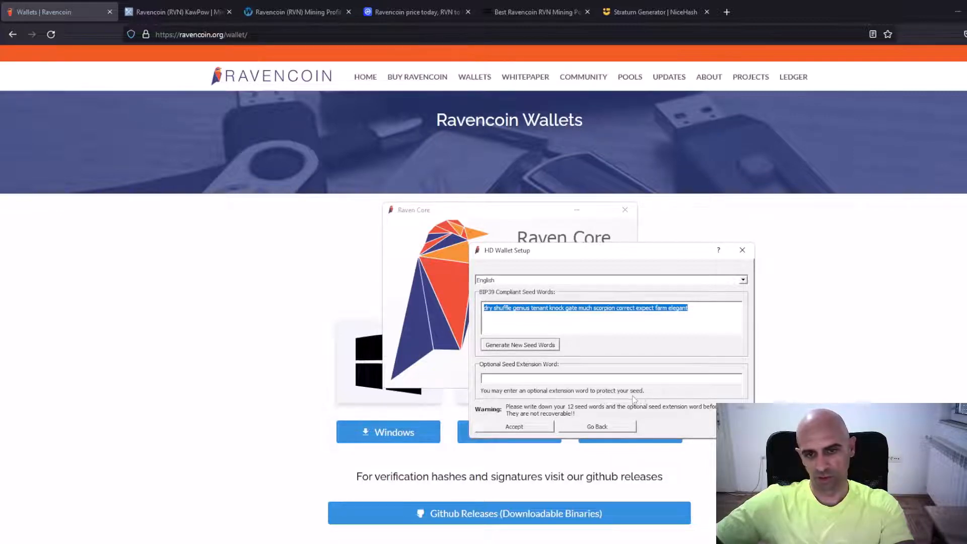
Accept the wallet's seed setup and allow Raven Core through the firewall on both private and public networks
left_click(514, 427)
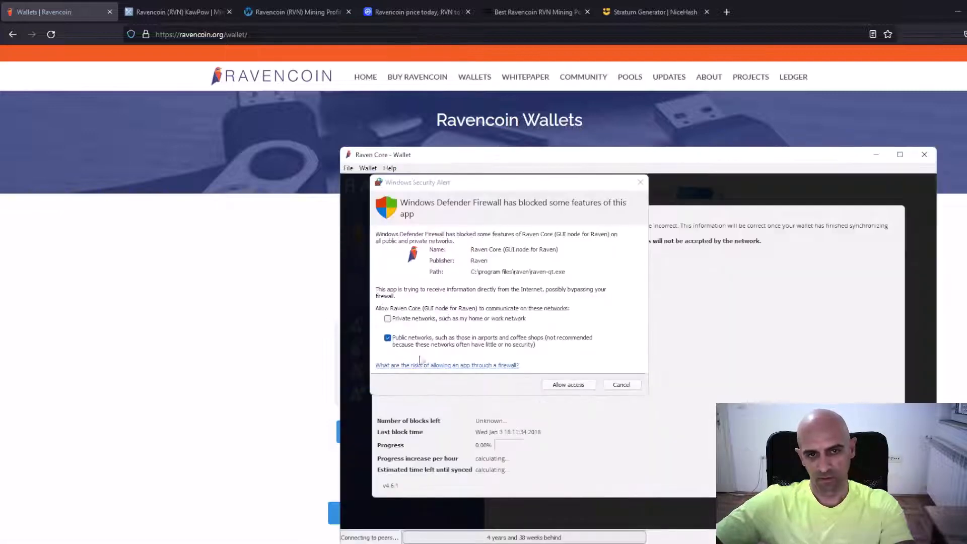
left_click(405, 319)
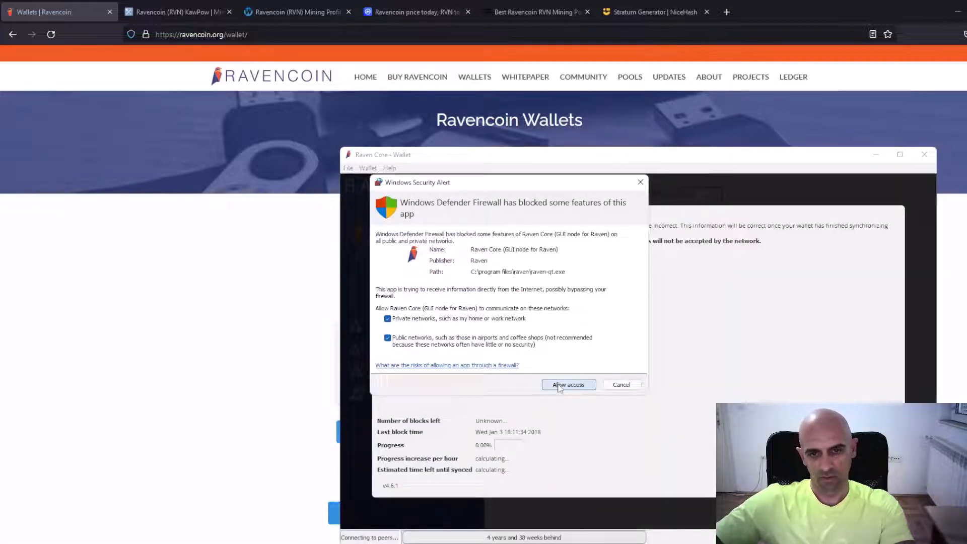
left_click(560, 386)
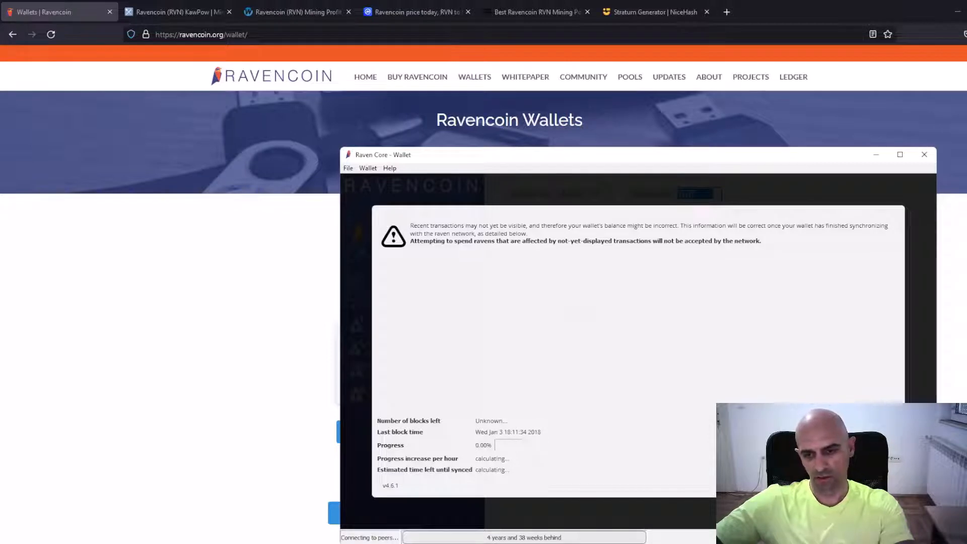
Hide the wallet's synchronization notice and move the Raven Core window up so its sync status is in view
left_click(879, 486)
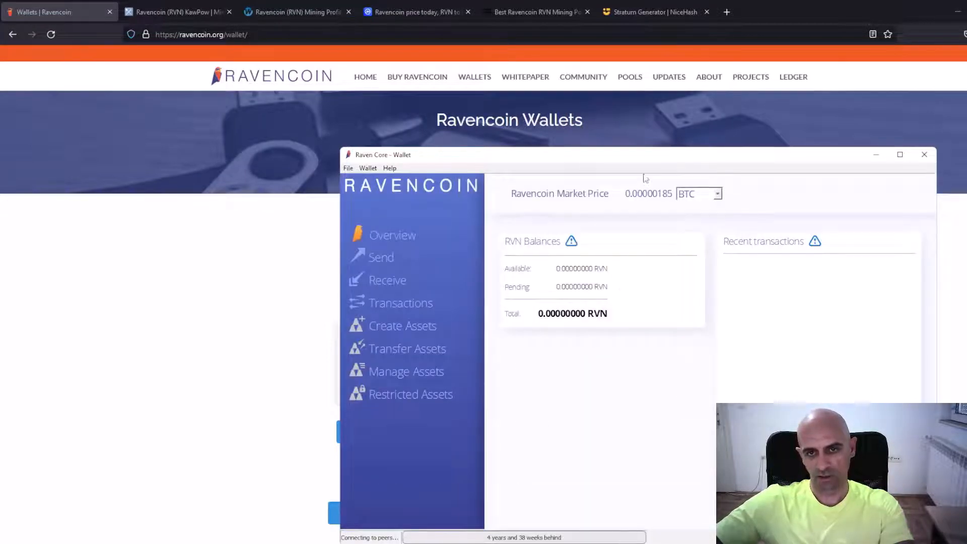
left_click_drag(643, 156, 502, 98)
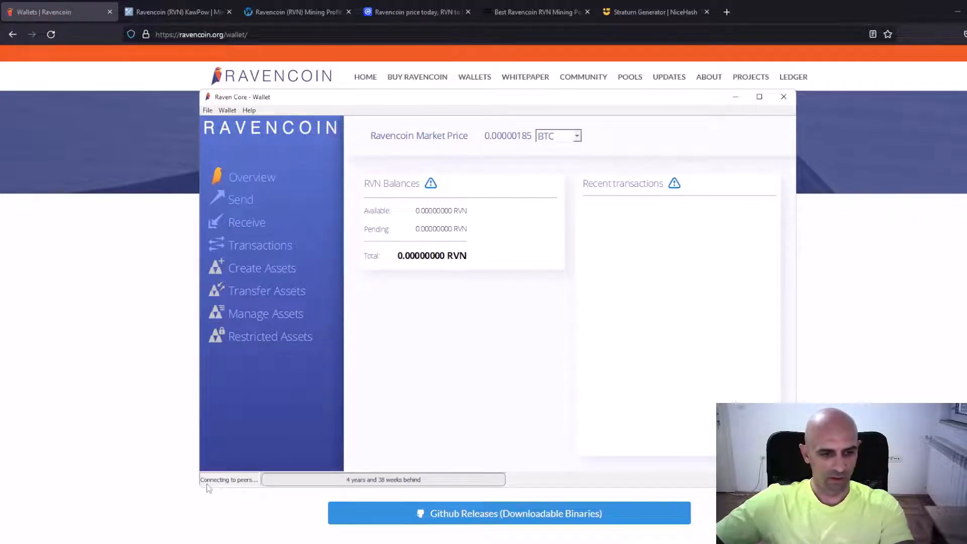
mouse_move(205, 484)
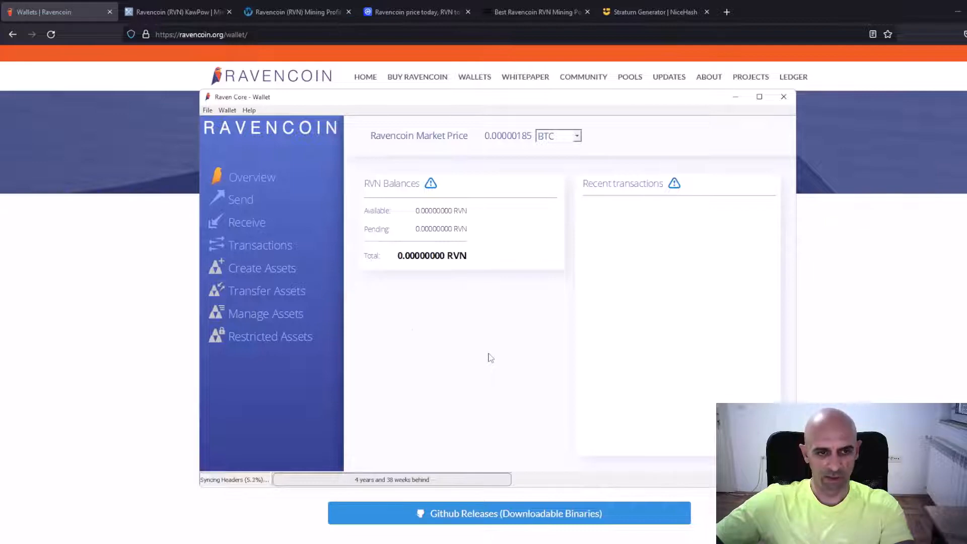
Generate a new receiving address through a payment request labelled "mining"
left_click(250, 224)
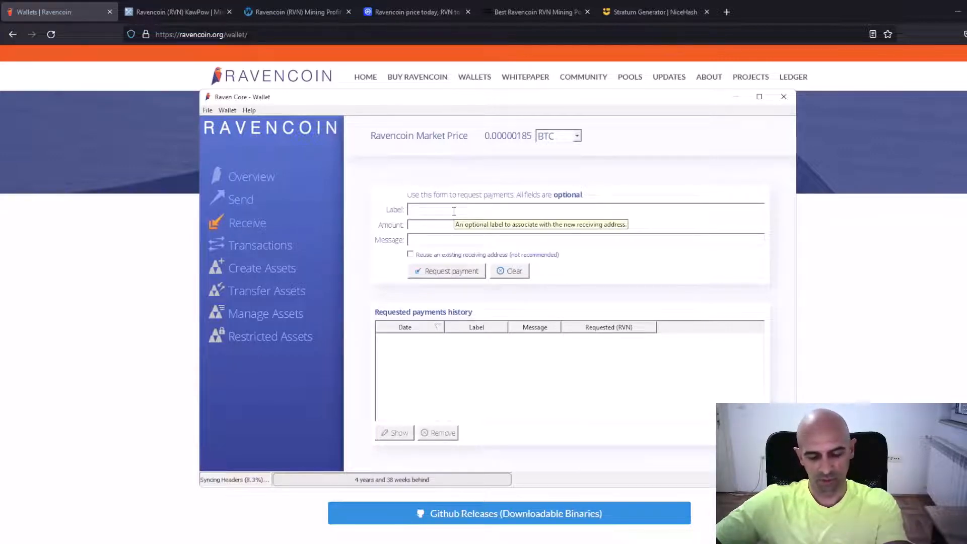
type("in")
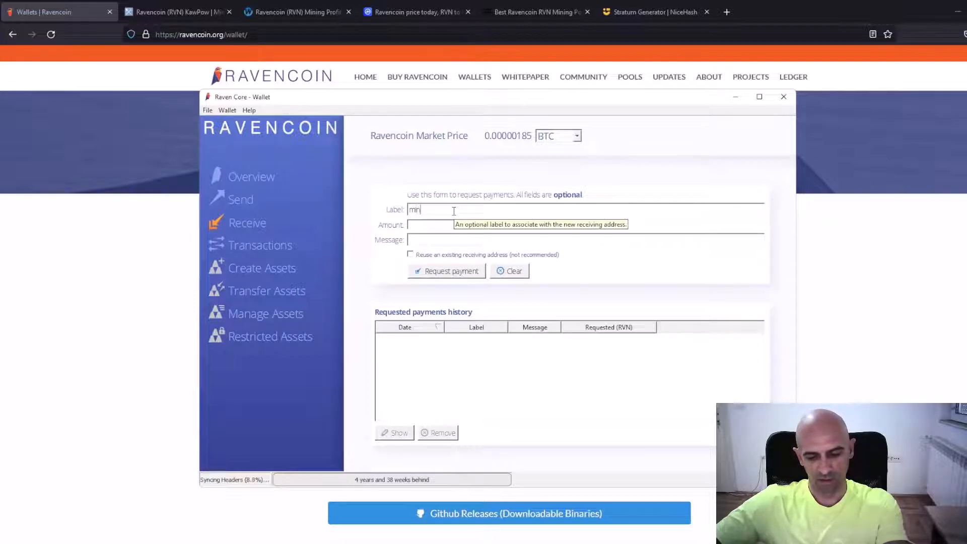
type("ing")
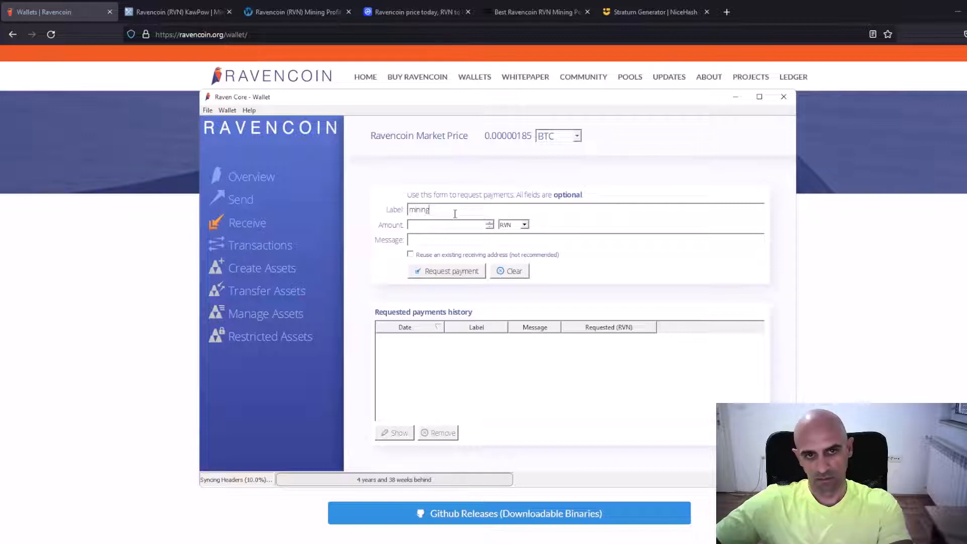
left_click(432, 274)
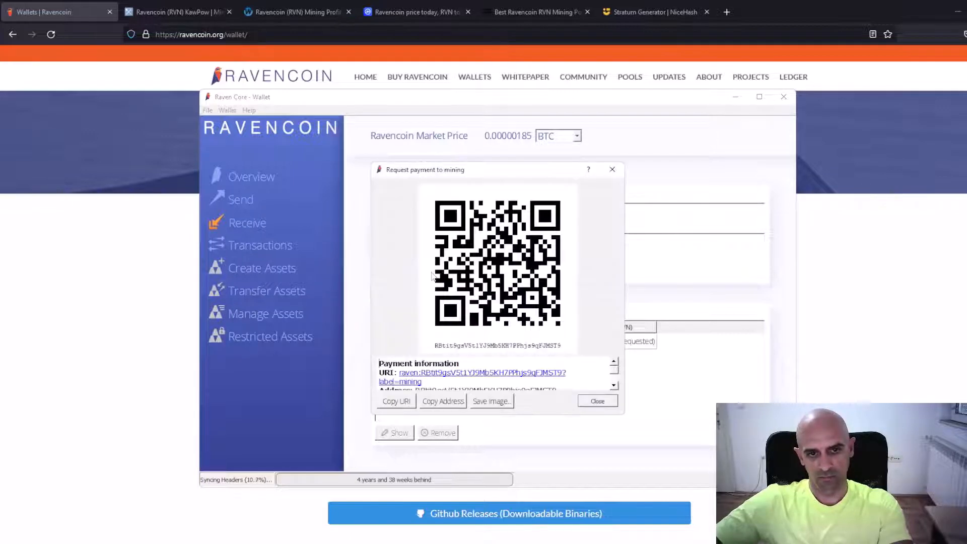
Copy the new mining receiving address into RVN.txt in Notepad, below the seed words, and save the file
scroll(486, 364, "down", 1)
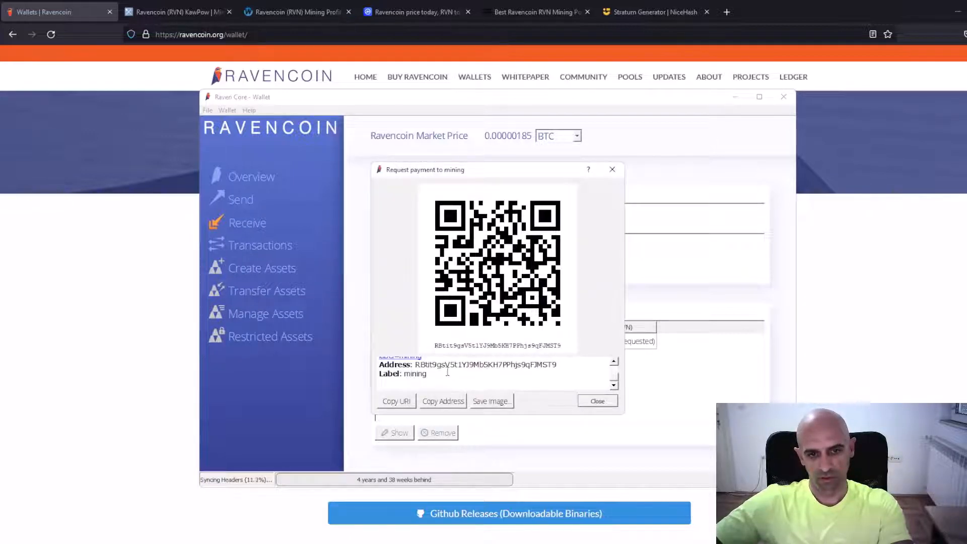
left_click_drag(414, 364, 476, 372)
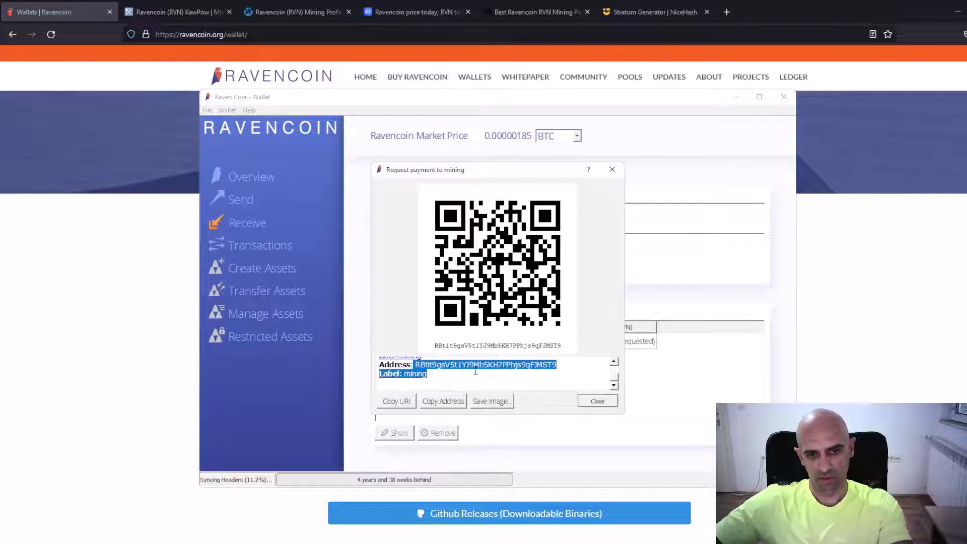
left_click(523, 377)
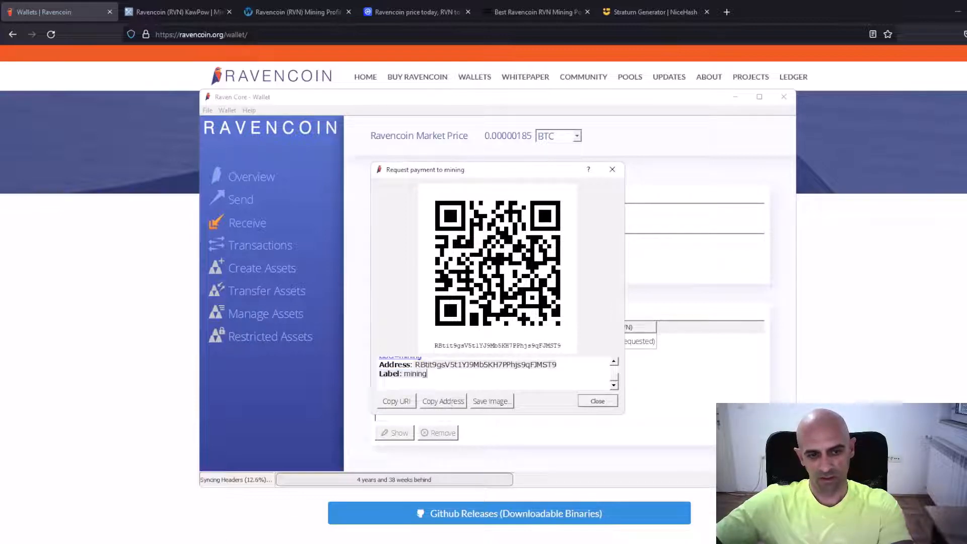
key("alt+Tab")
key("Return")
key("Return")
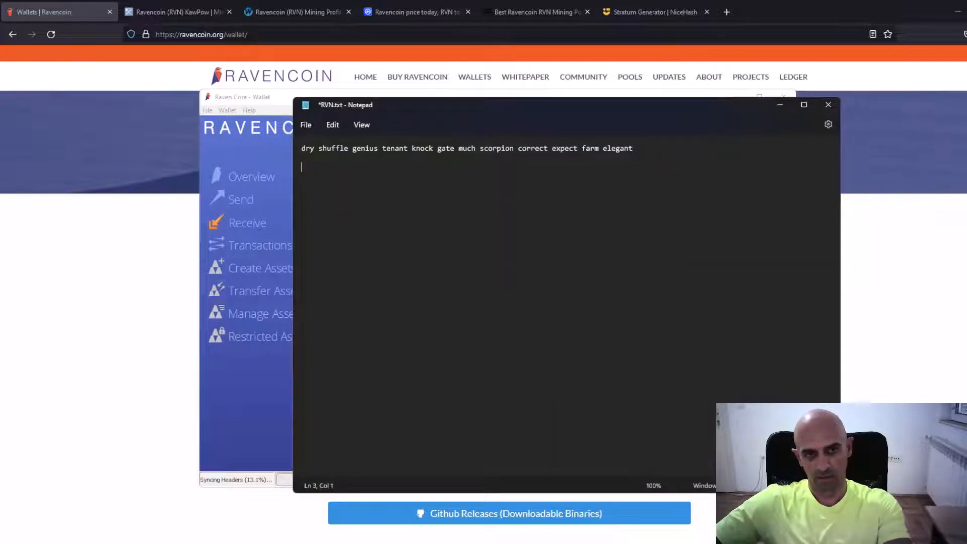
type("RBtit9gsV5t1YJ9Mb5KH7PPhjs9qFJMST9")
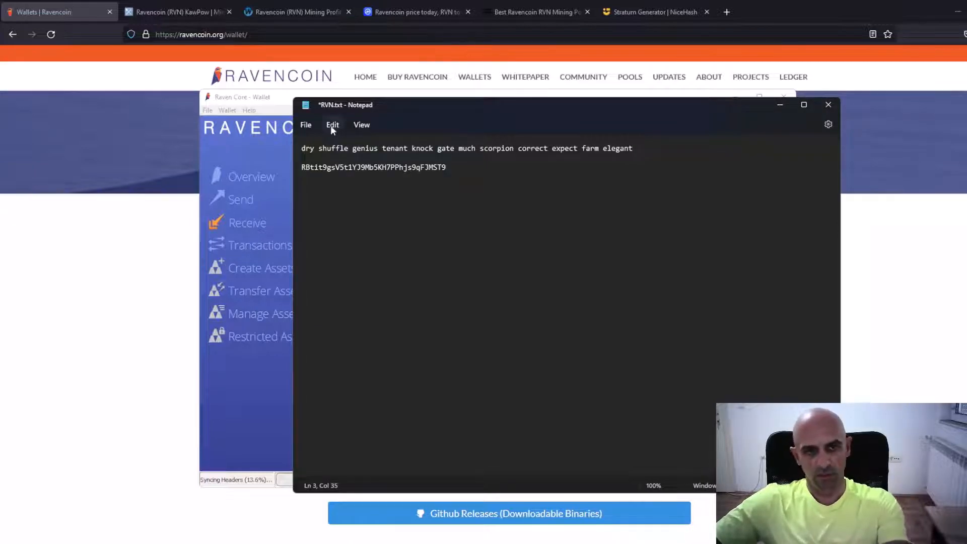
left_click(306, 125)
left_click(325, 194)
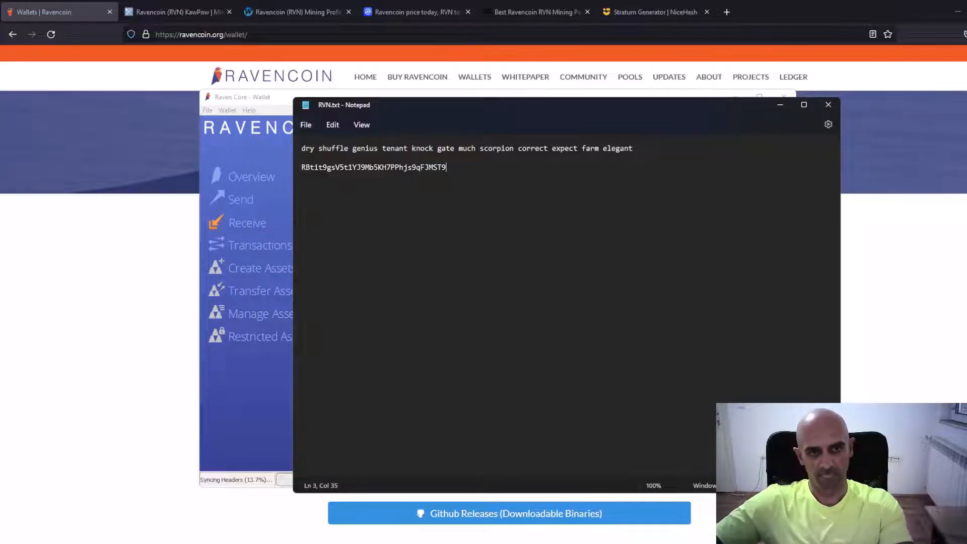
Minimize Notepad and close both the payment request and the Raven Core wallet window
left_click(781, 105)
left_click(597, 401)
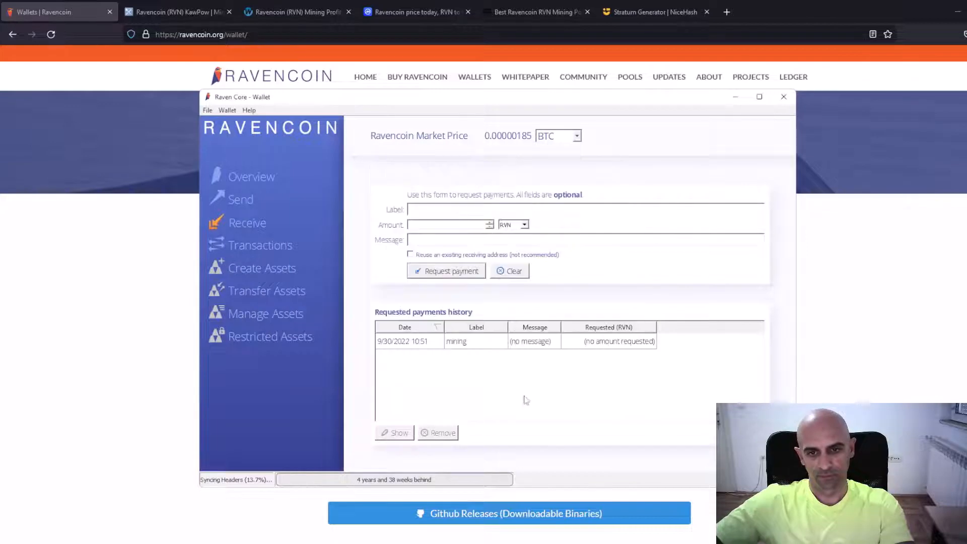
left_click(784, 98)
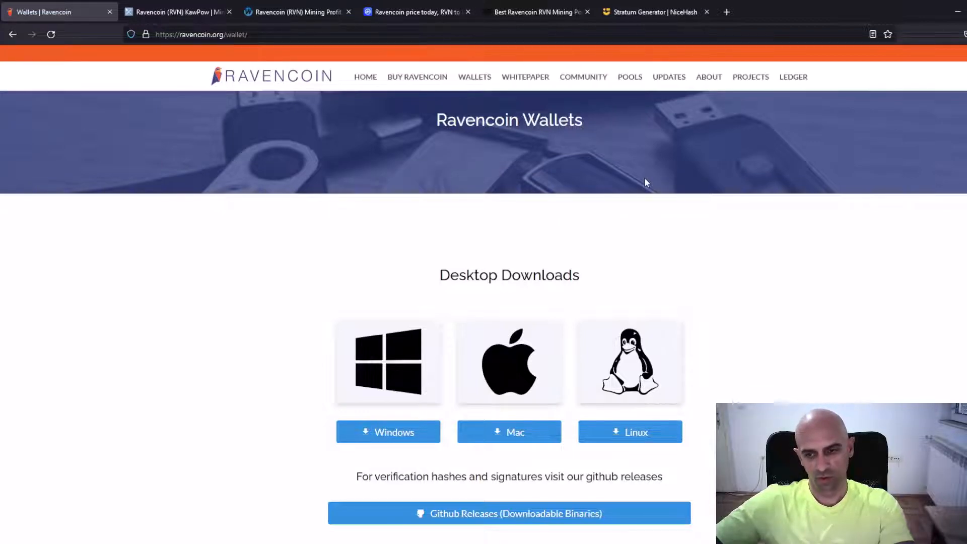
Switch to MiningPoolStats, search its coins for "raven" and open the Ravencoin pool list
left_click(182, 11)
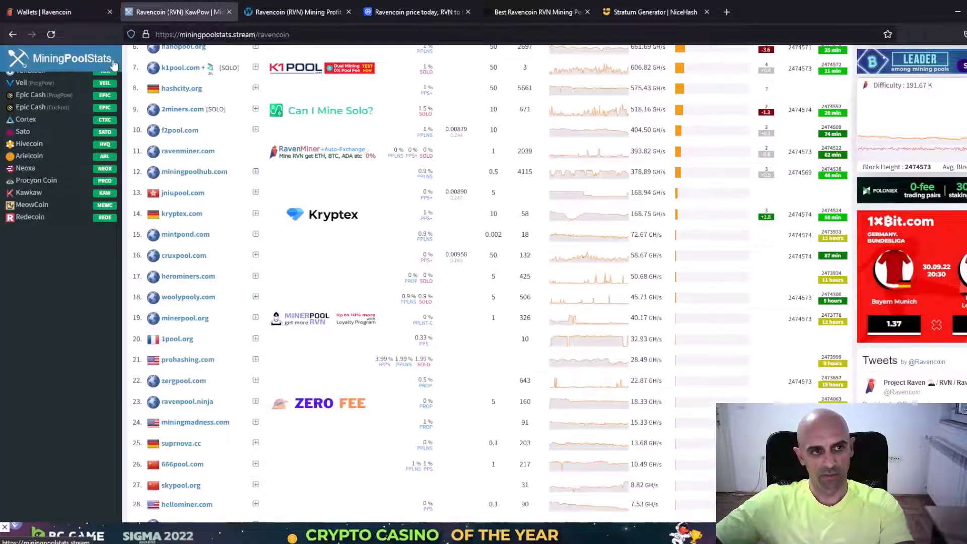
scroll(78, 174, "up", 5)
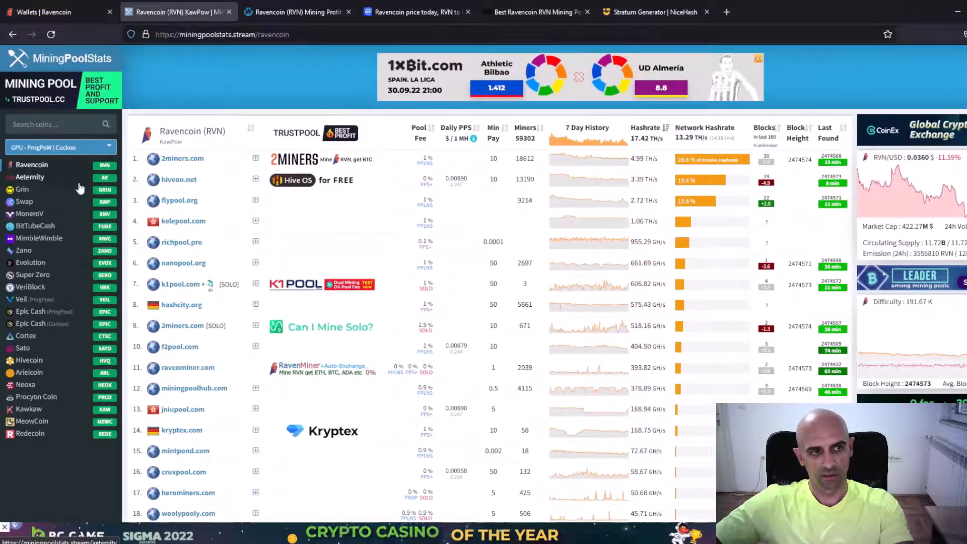
left_click(55, 125)
type("raven")
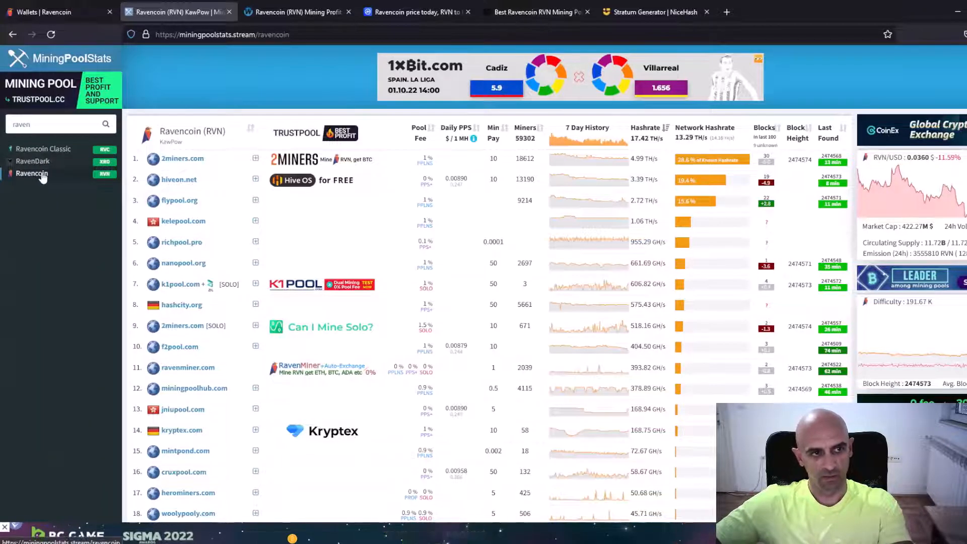
left_click(34, 176)
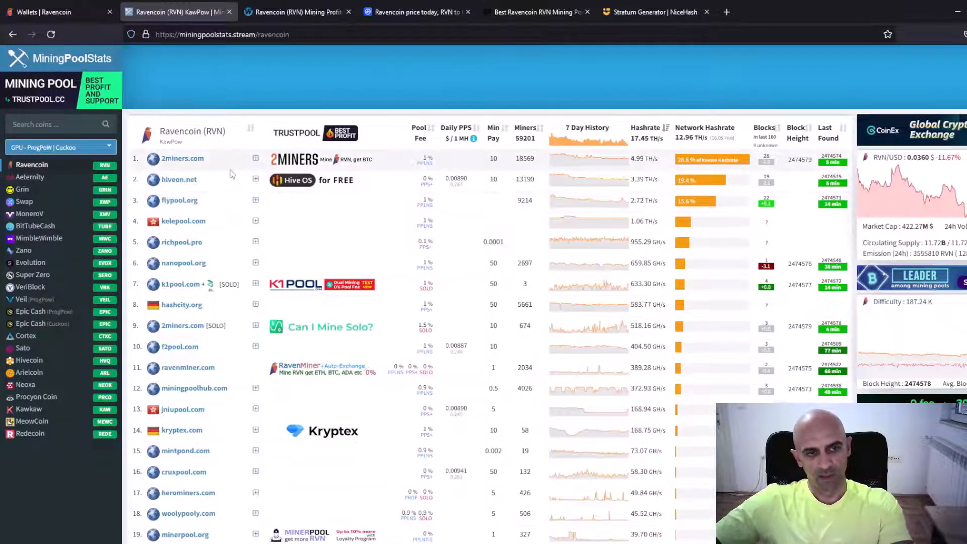
Look through the listed Ravencoin pools and open the 2miners.com pool site
scroll(240, 188, "down", 12)
scroll(241, 188, "down", 20)
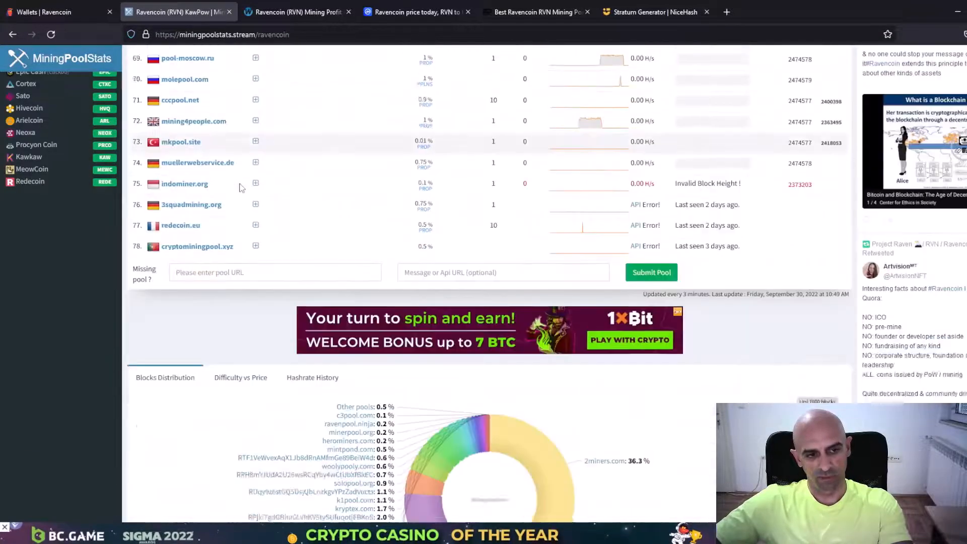
scroll(241, 188, "up", 7)
scroll(240, 188, "up", 20)
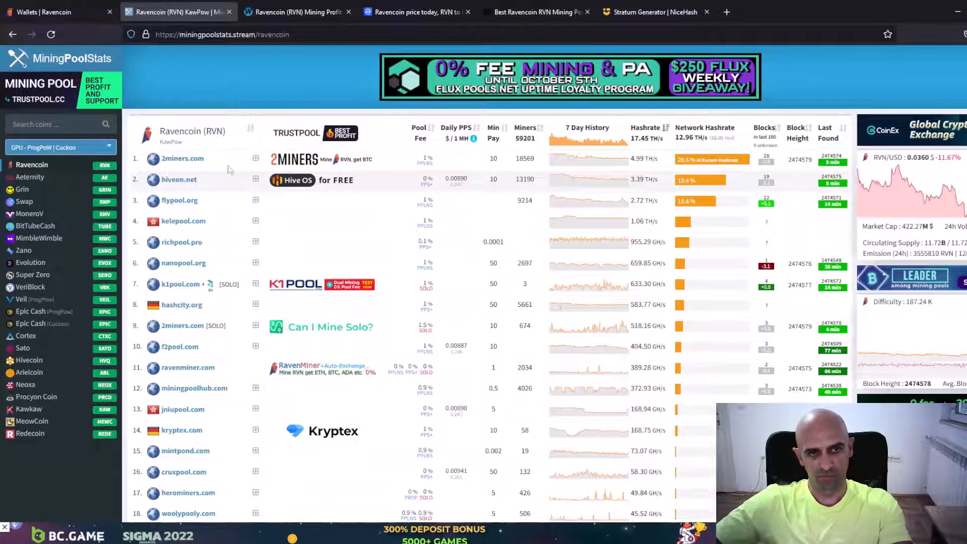
left_click(168, 160)
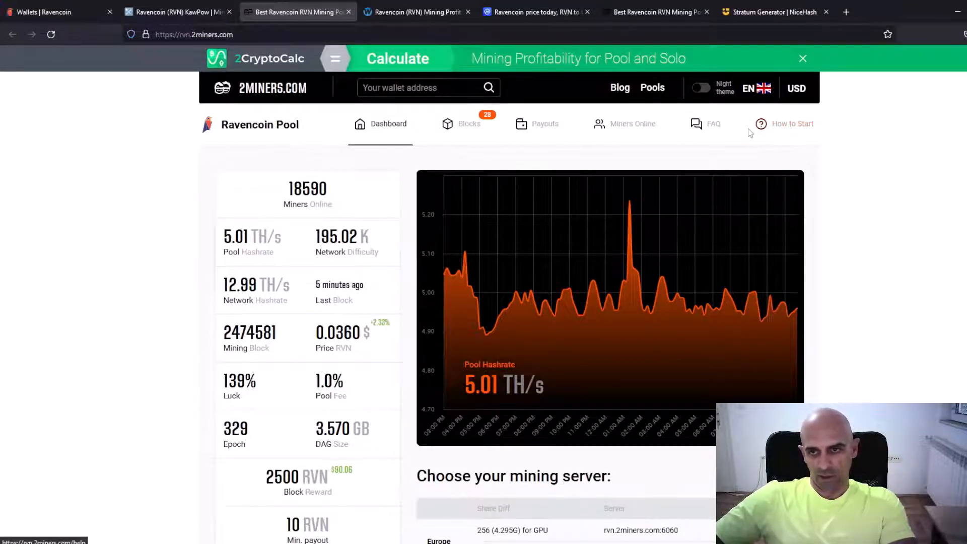
Open the pool's How to Start guide and examine its mining servers and the sample settings for each miner
left_click(787, 127)
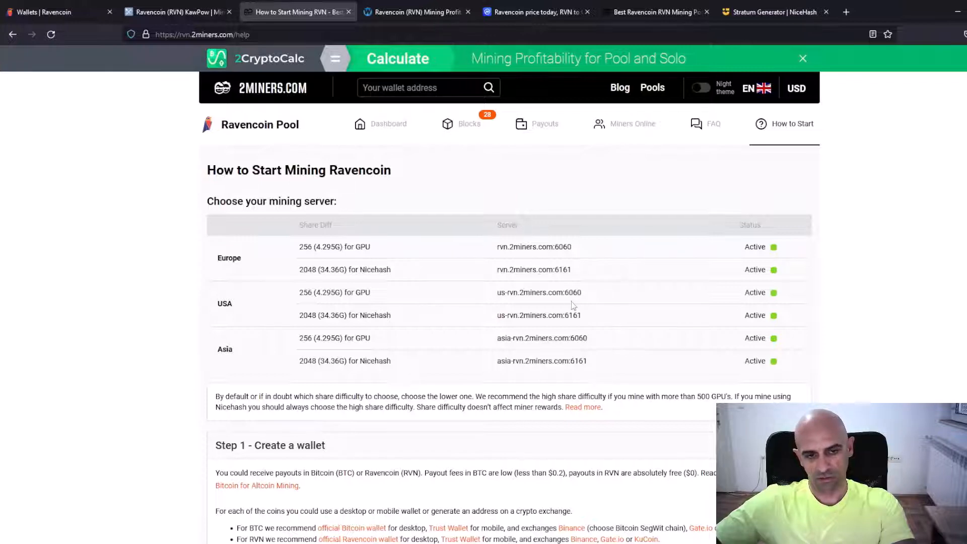
scroll(572, 301, "down", 8)
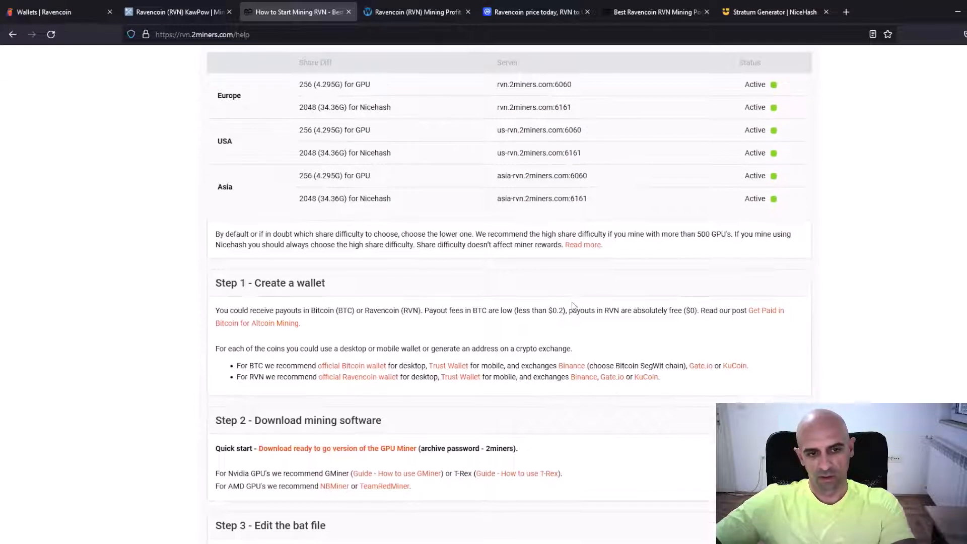
scroll(572, 303, "down", 11)
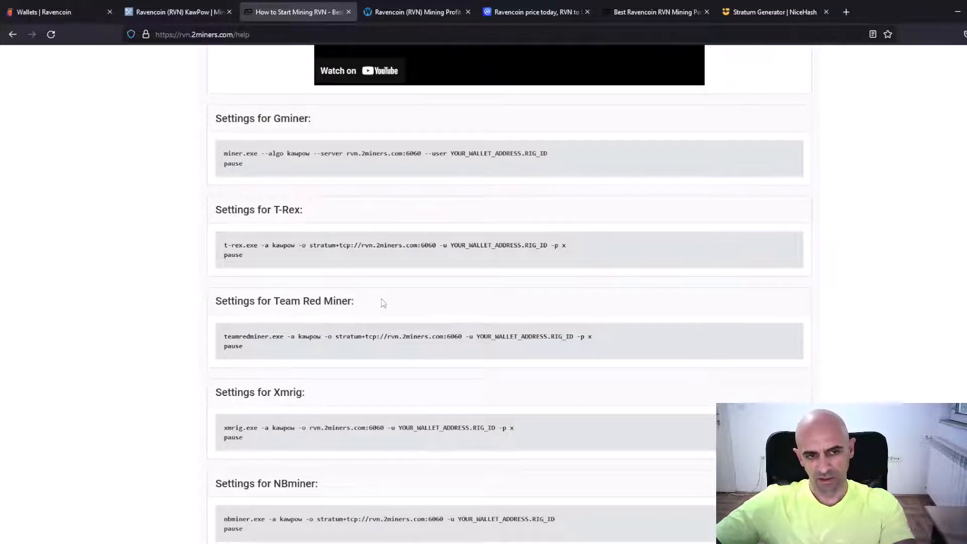
scroll(383, 303, "down", 3)
scroll(383, 303, "up", 3)
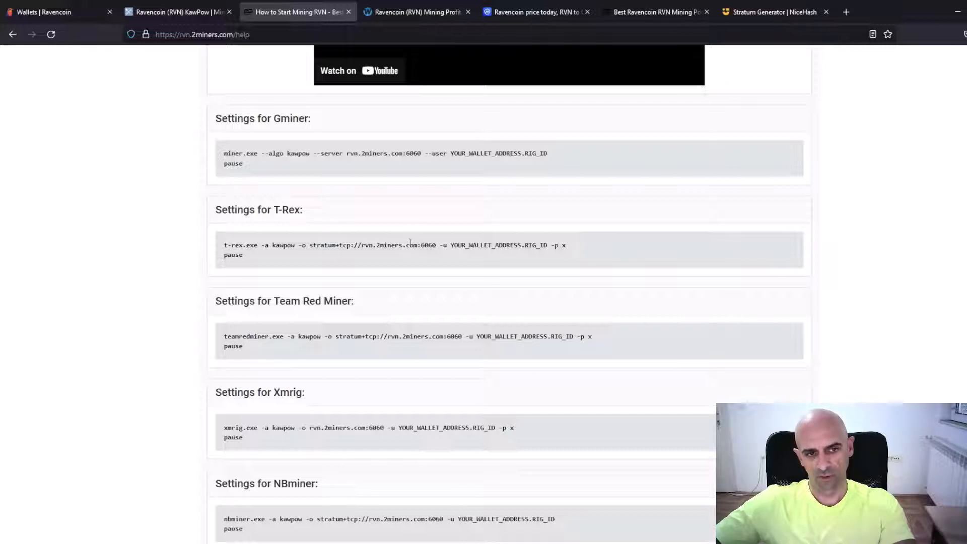
scroll(410, 243, "up", 3)
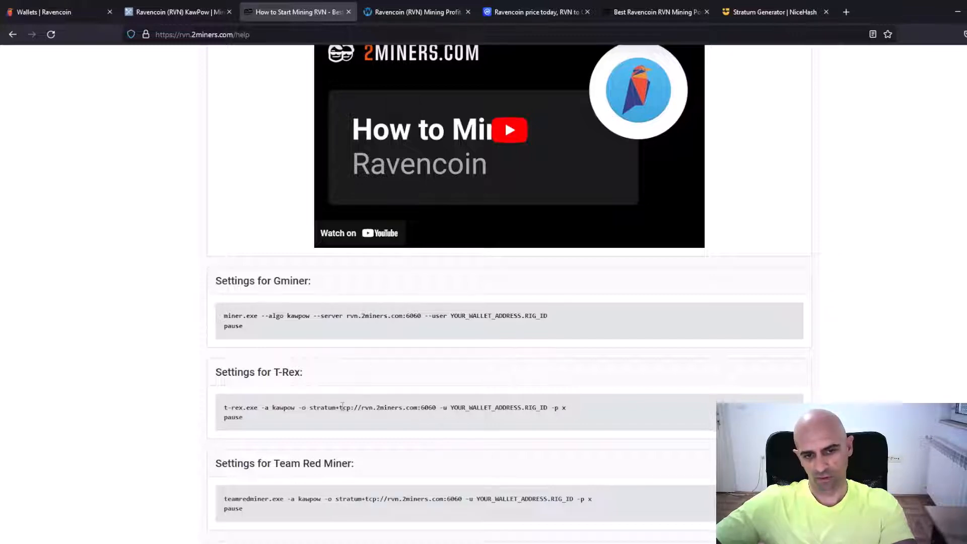
scroll(342, 406, "down", 3)
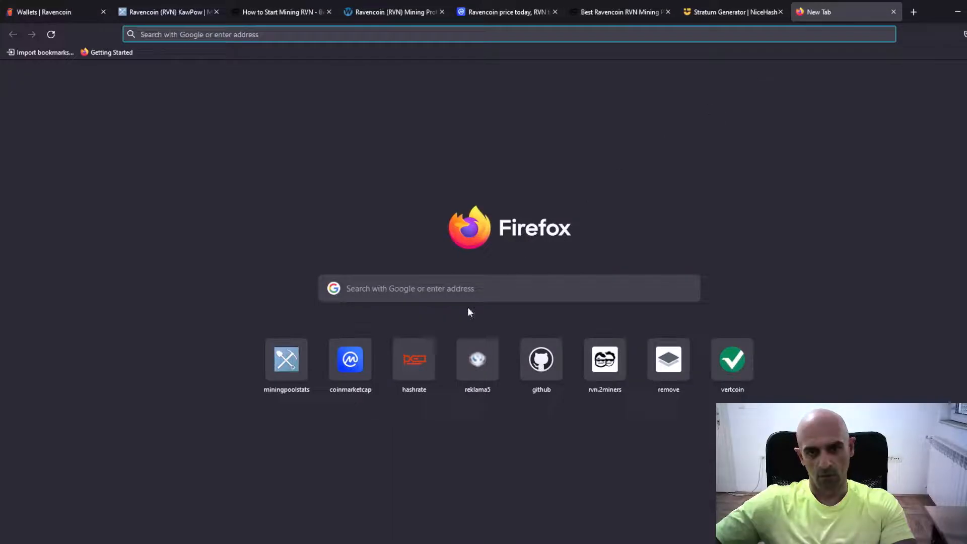
Search the web for "t rex miner" in a new tab and download t-rex-0.26.6-win.zip from the trexminer/T-Rex GitHub releases
left_click(463, 285)
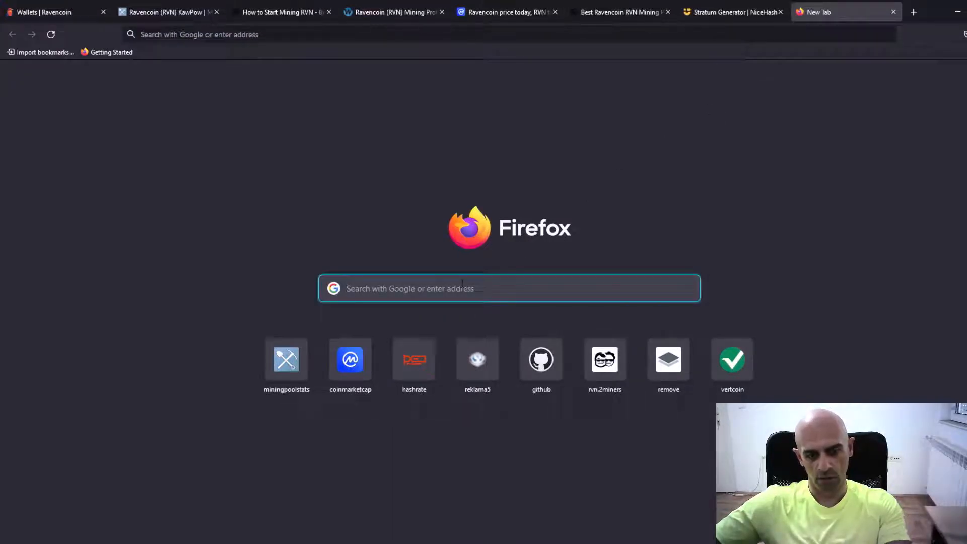
type("tre")
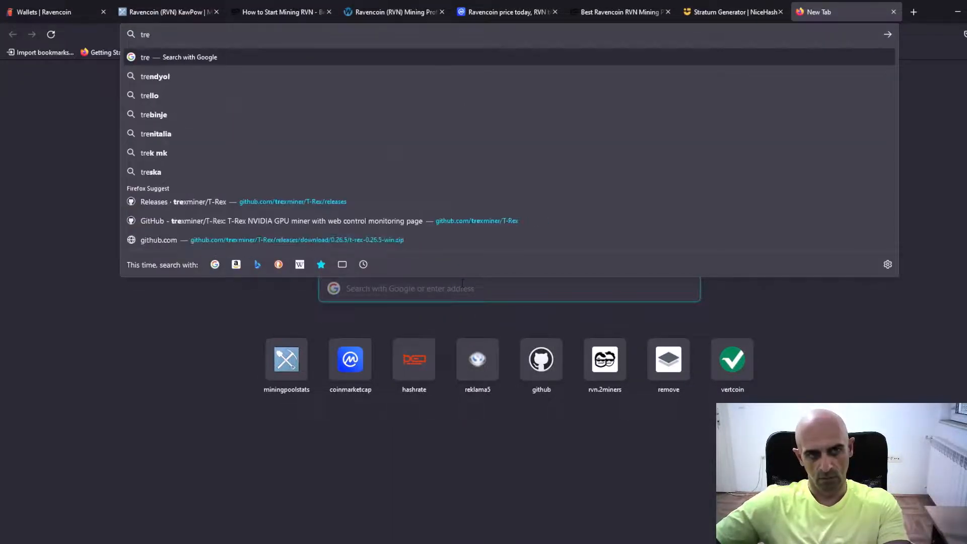
type("x")
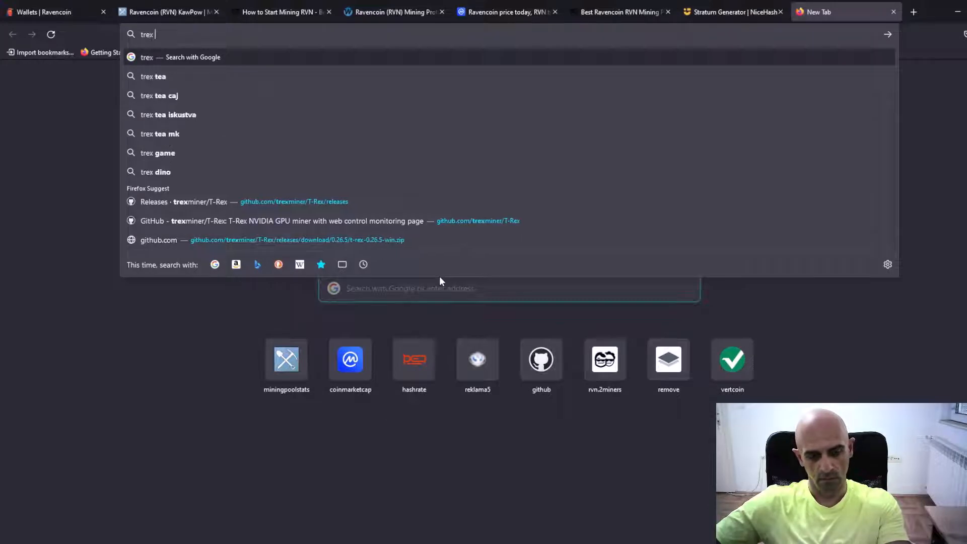
type(" miner")
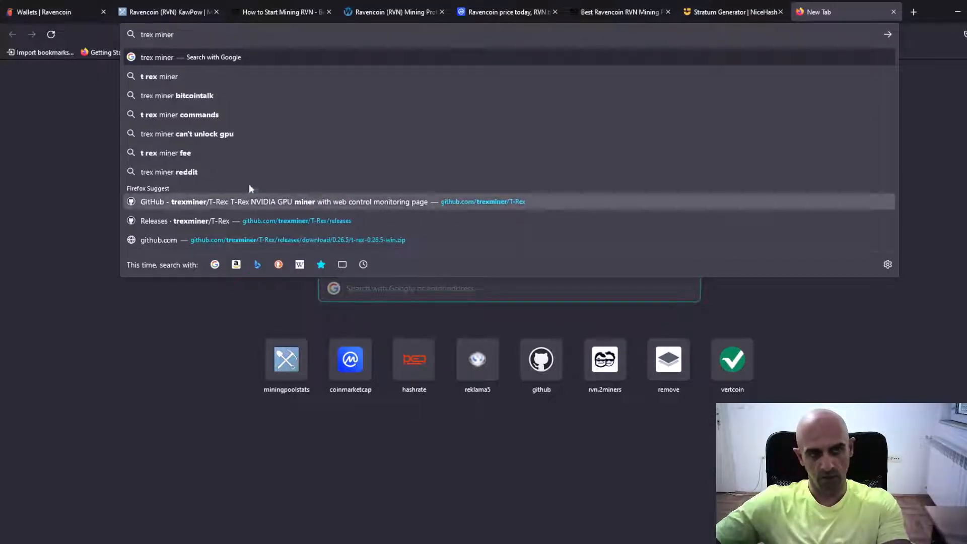
left_click(210, 78)
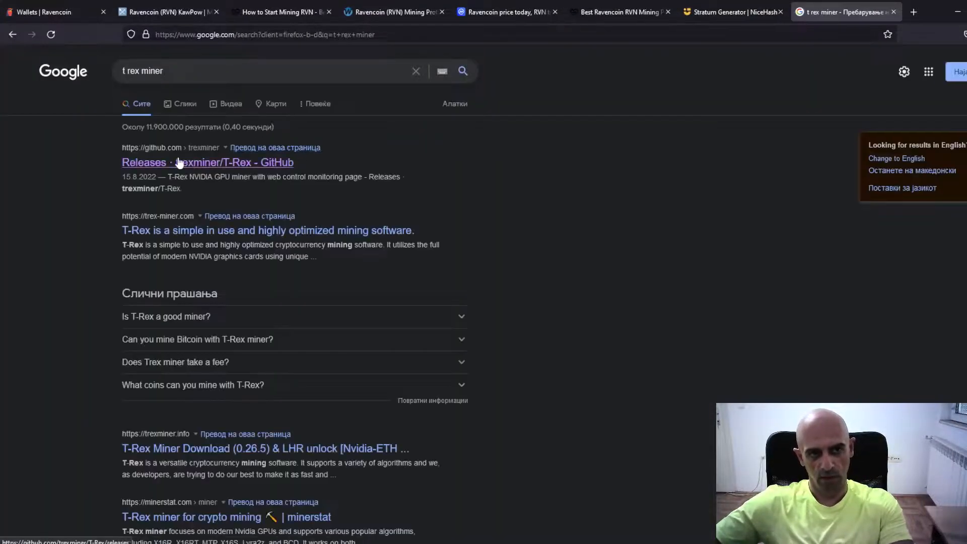
left_click(180, 162)
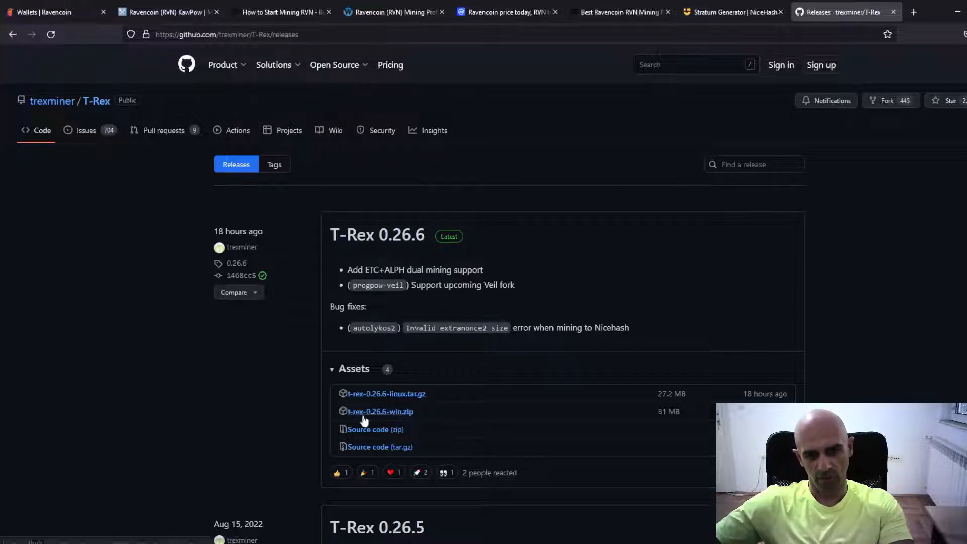
left_click(391, 414)
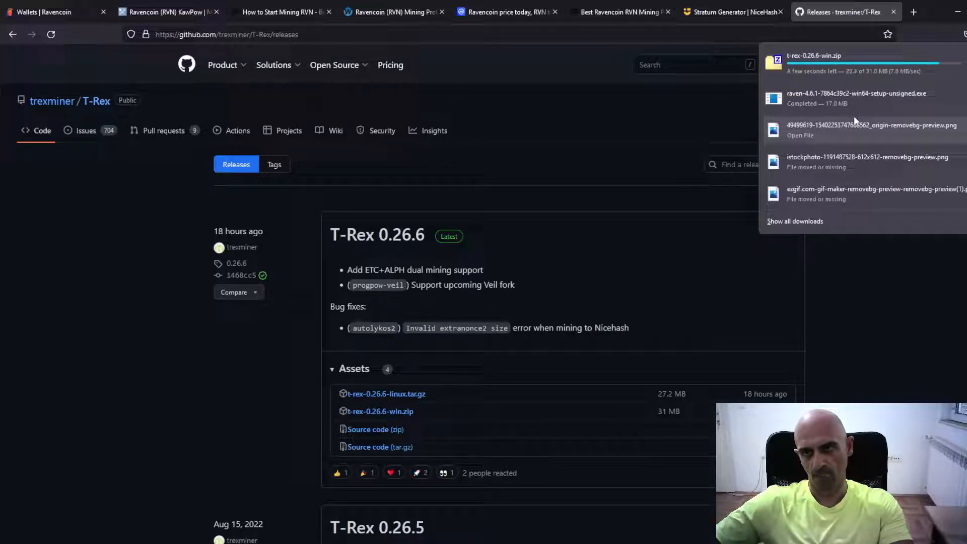
Open the downloaded t-rex-0.26.6-win.zip in 7-Zip File Manager, extract all its files to the Downloads folder and close the archive
left_click(865, 63)
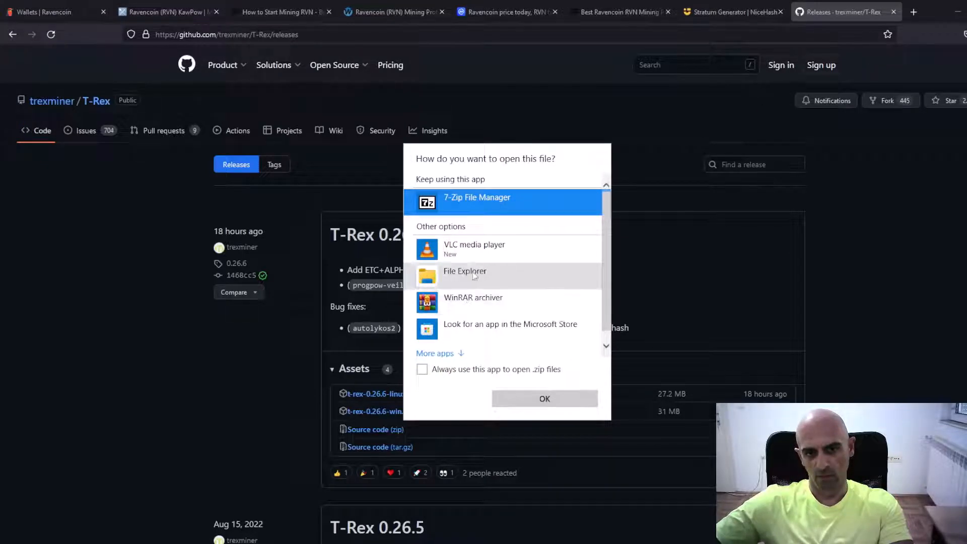
left_click(537, 401)
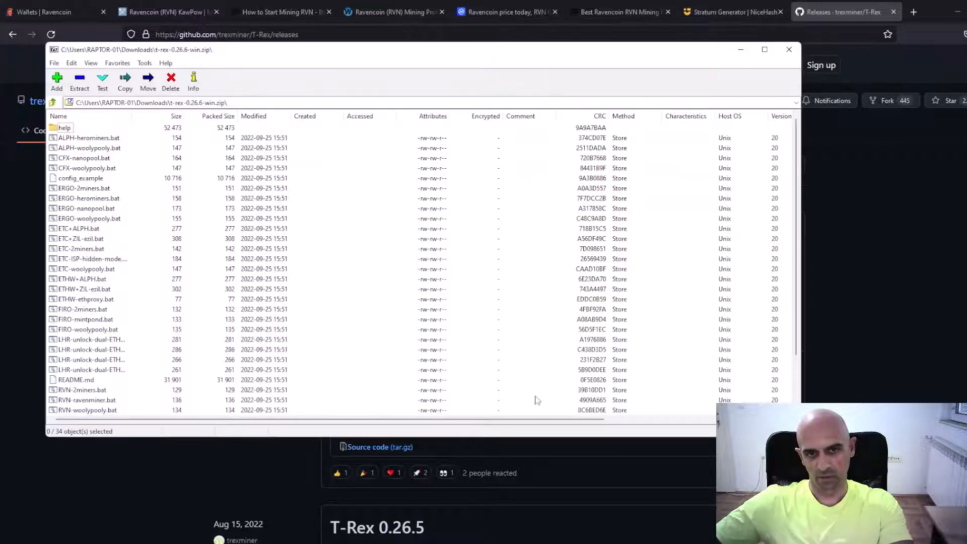
left_click(79, 80)
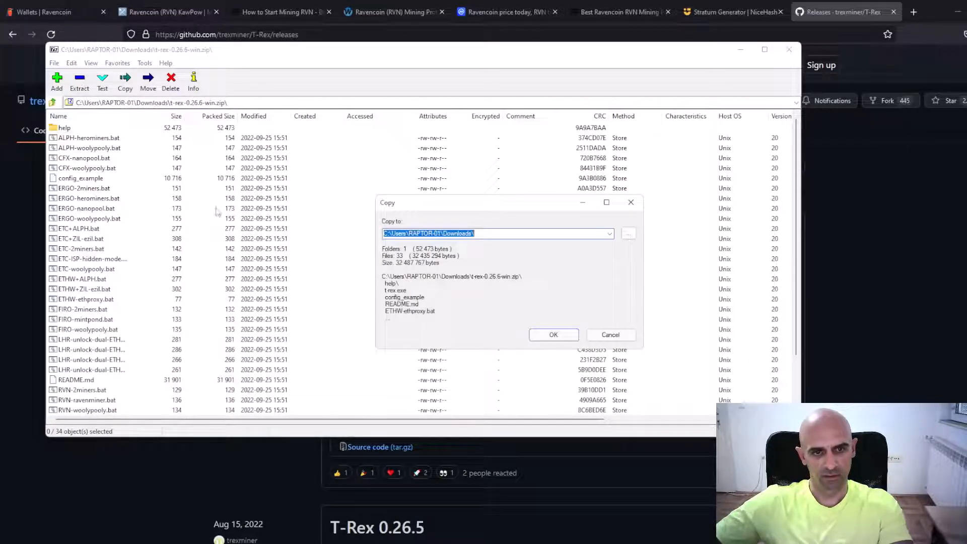
left_click(554, 335)
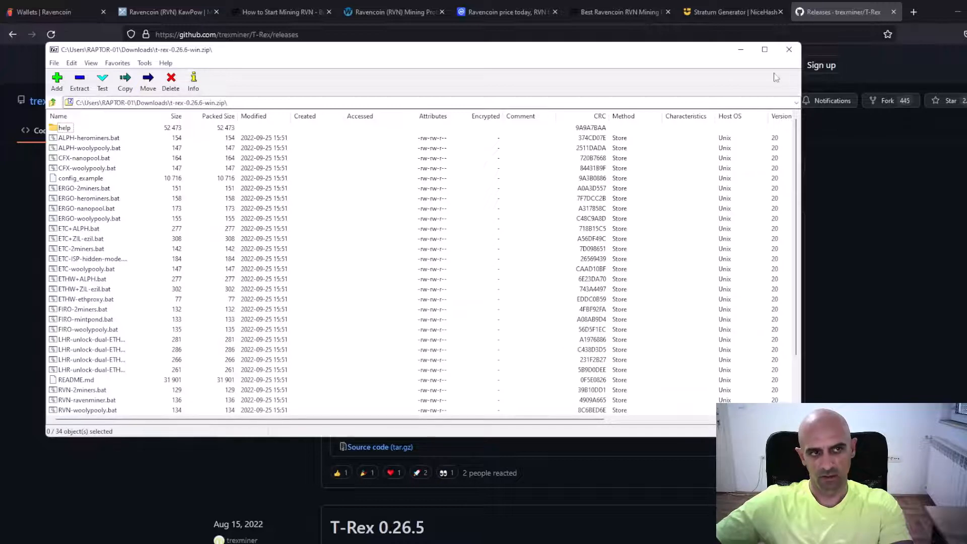
left_click(789, 50)
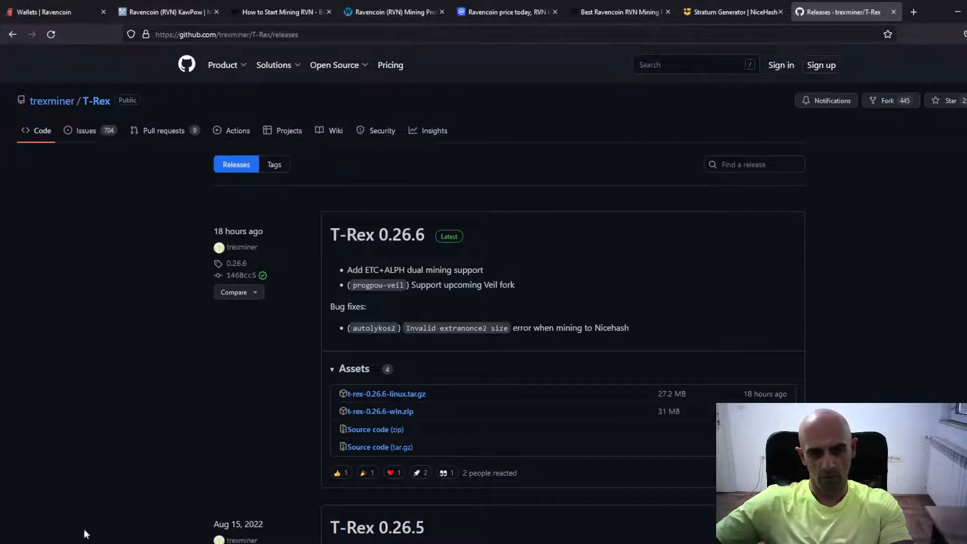
In the Downloads folder, extract t-rex-0.26.6-win.zip with WinRAR into its own t-rex-0.26.6-win folder and open that folder
left_click(86, 534)
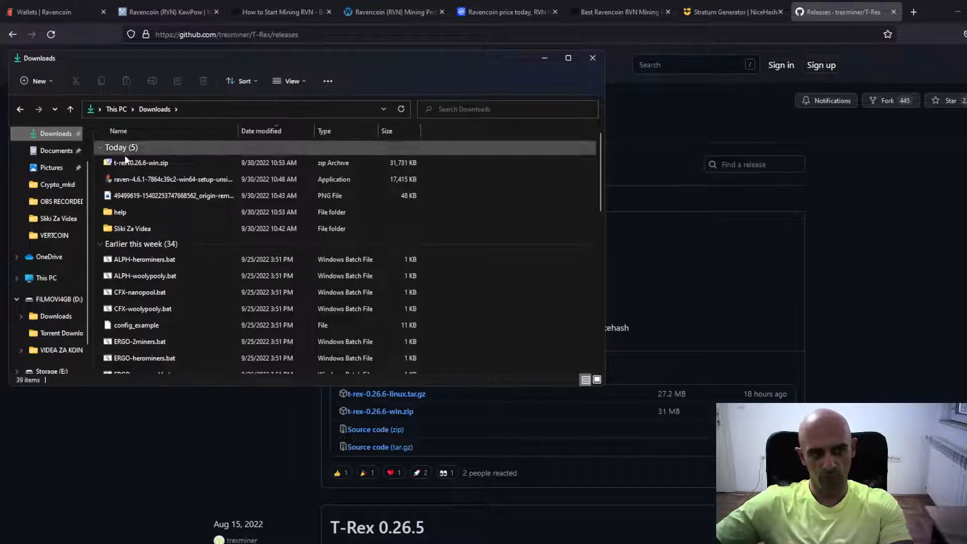
scroll(186, 210, "down", 5)
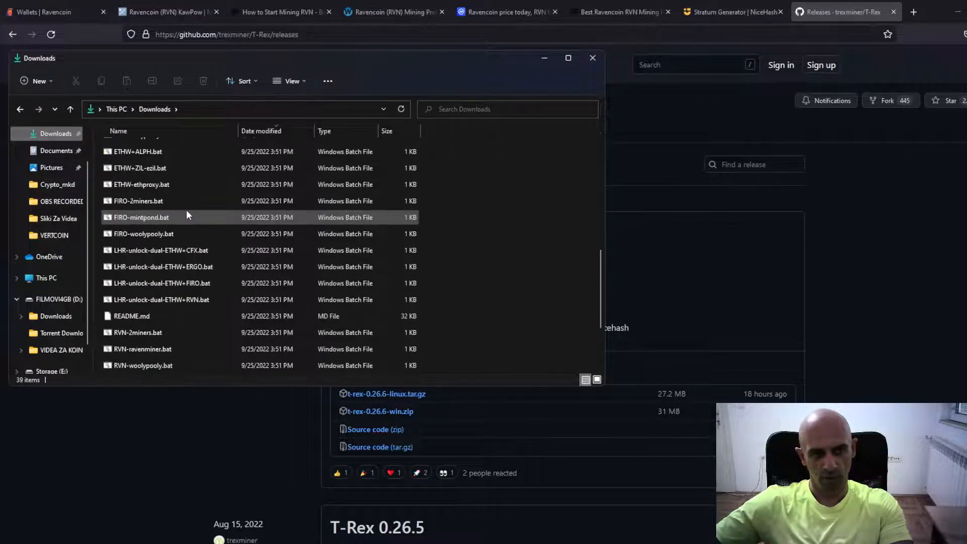
scroll(186, 210, "up", 5)
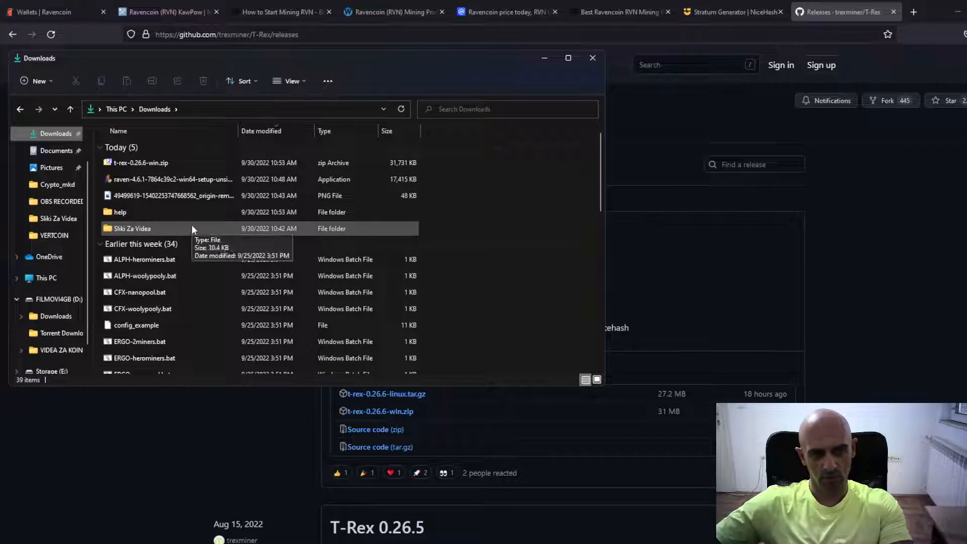
right_click(147, 166)
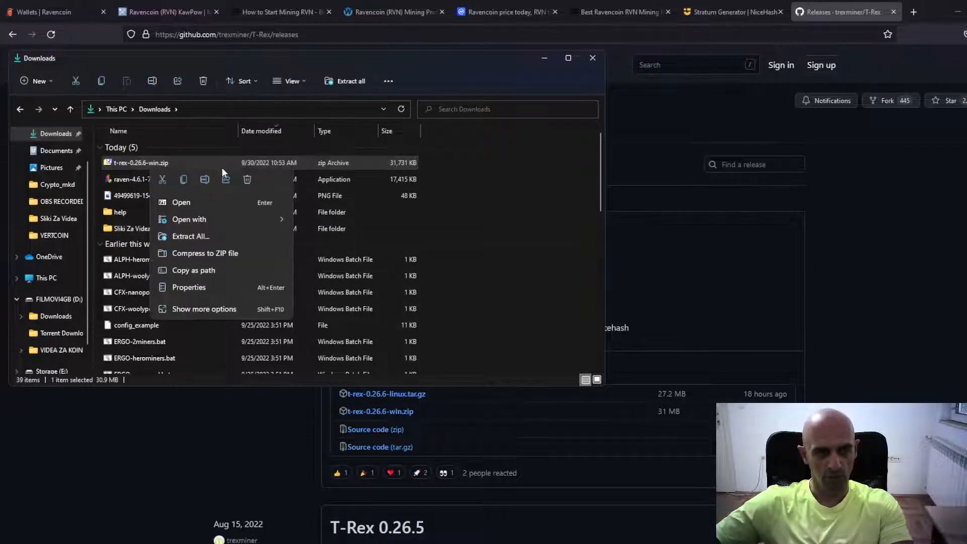
mouse_move(213, 225)
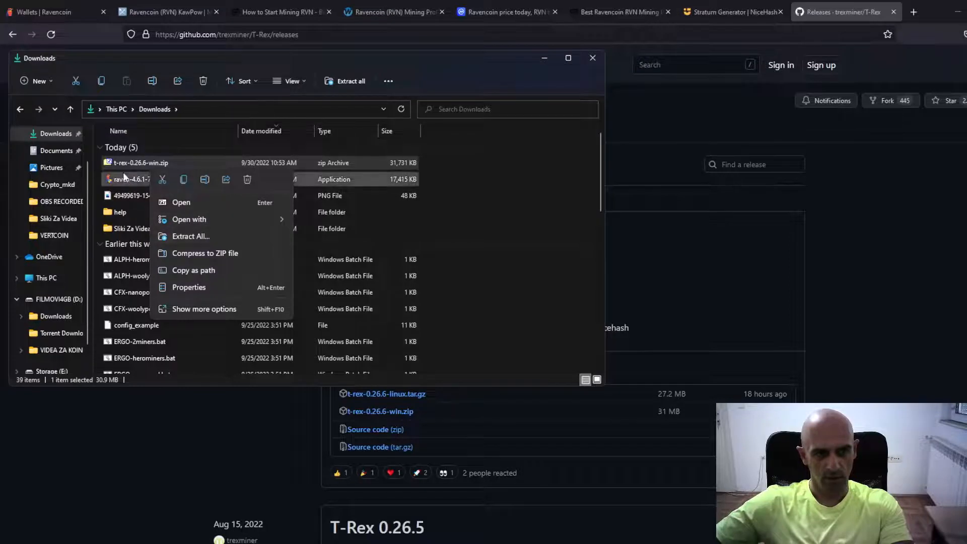
left_click(188, 311)
mouse_move(232, 264)
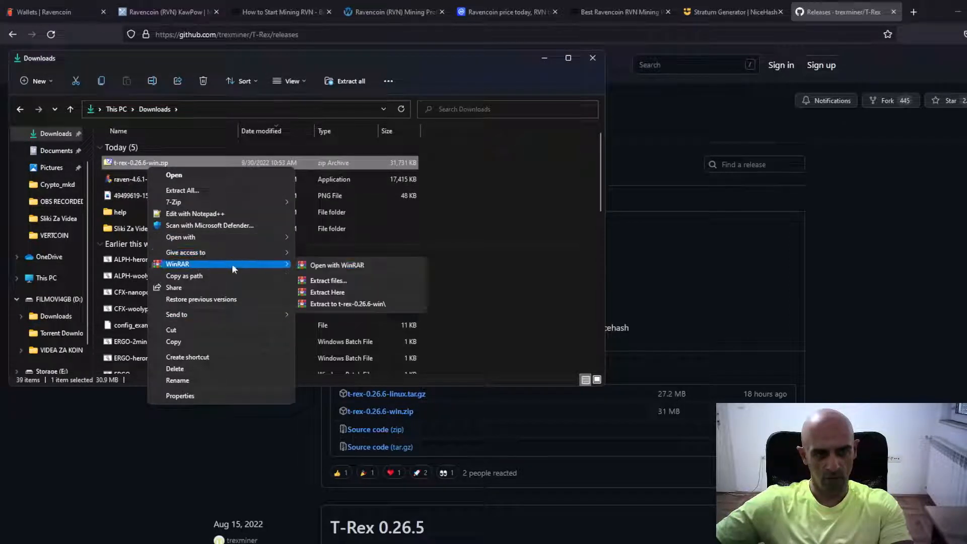
left_click(330, 293)
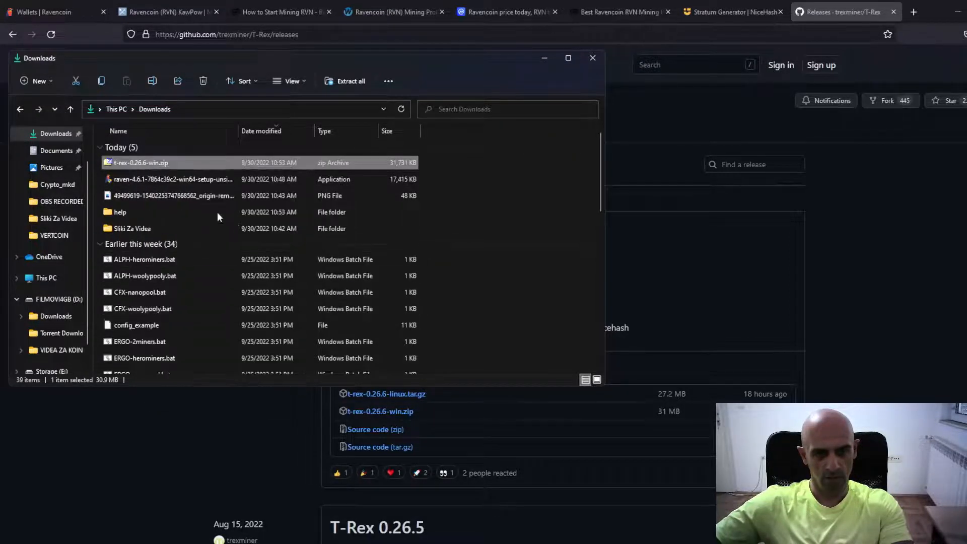
double_click(137, 246)
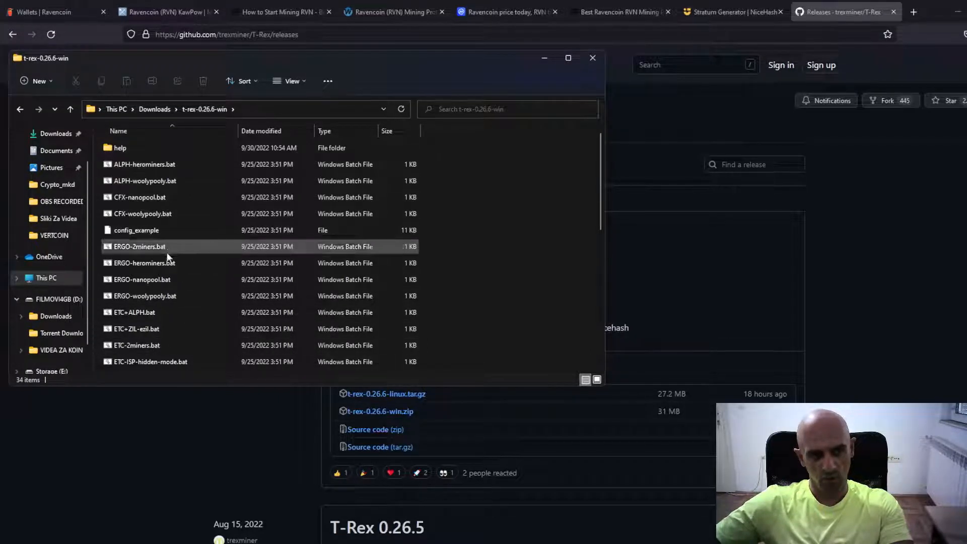
Find RVN-2miners.bat in the extracted miner folder and open it for editing in Notepad
scroll(170, 285, "down", 6)
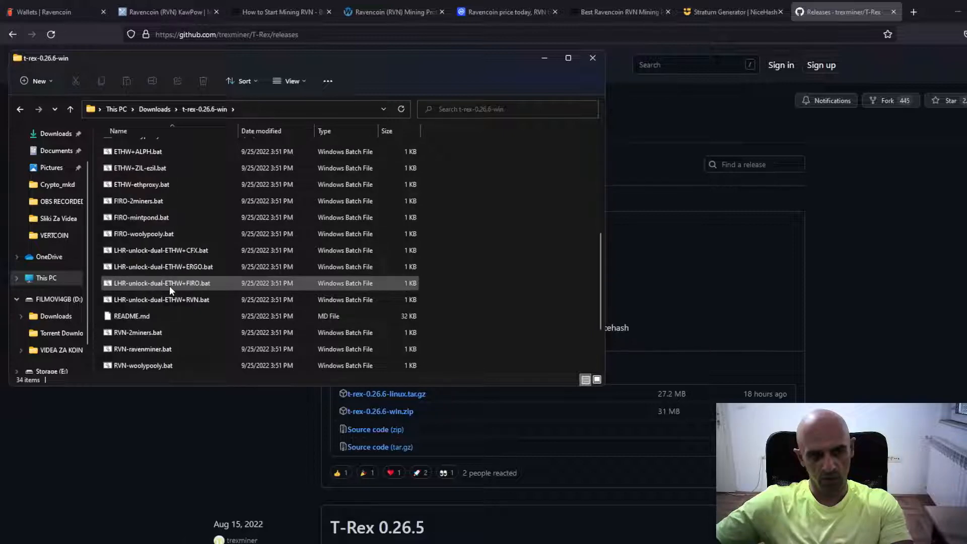
scroll(228, 249, "down", 1)
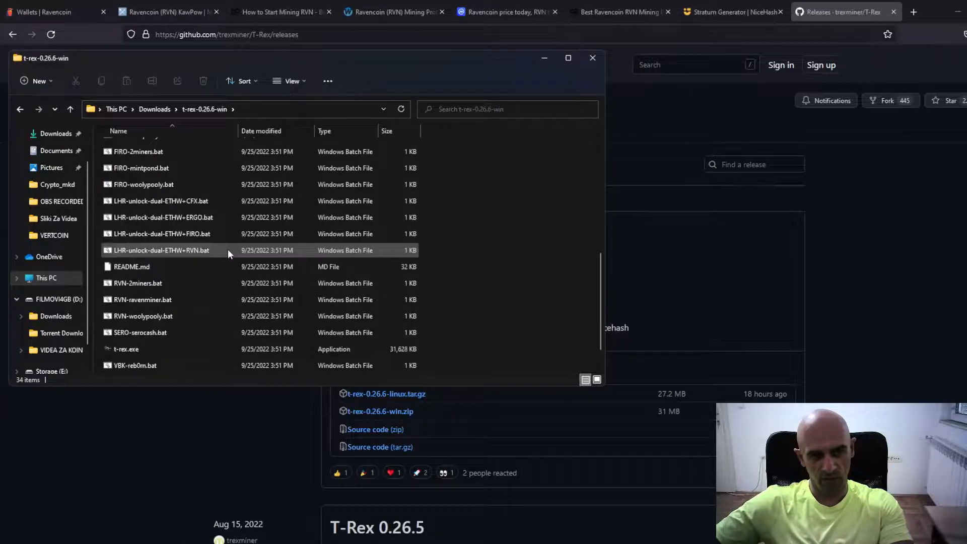
left_click(140, 284)
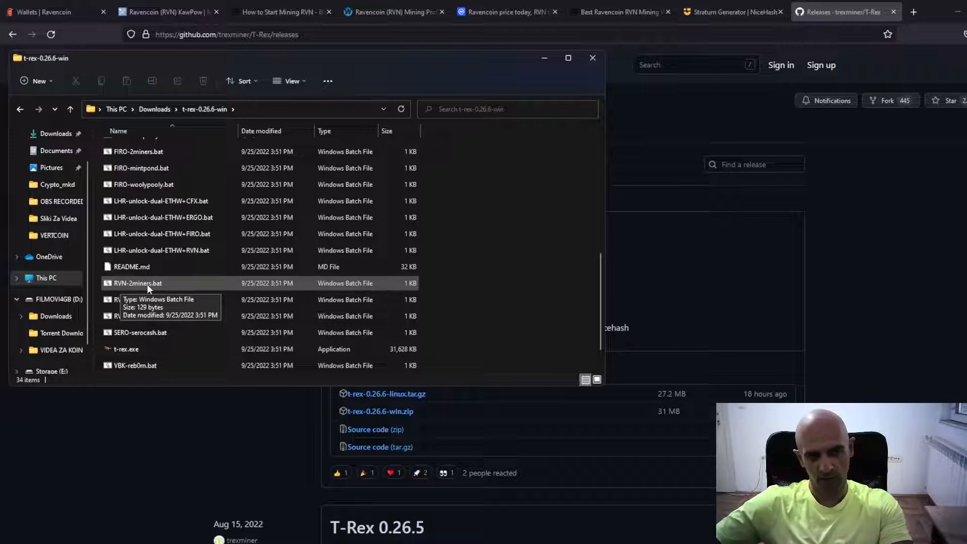
right_click(147, 286)
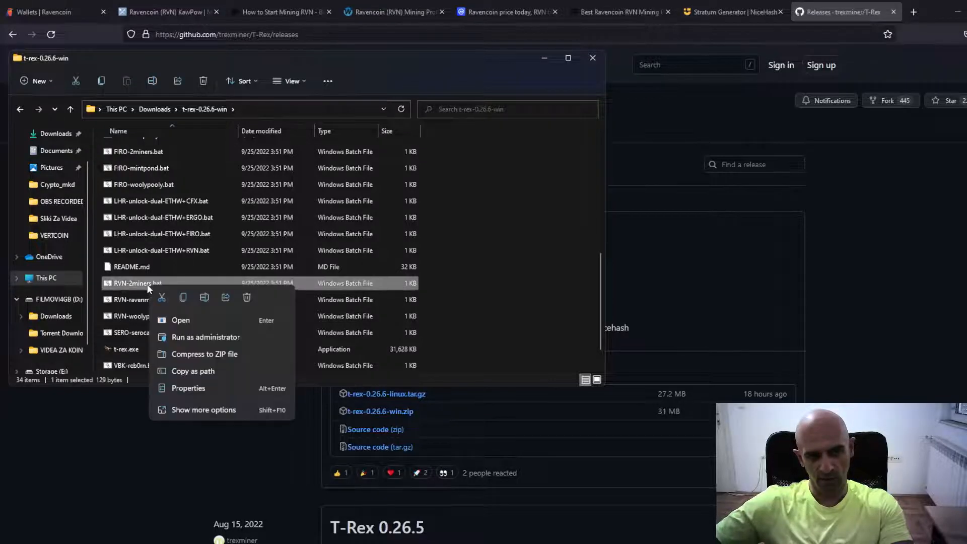
left_click(191, 409)
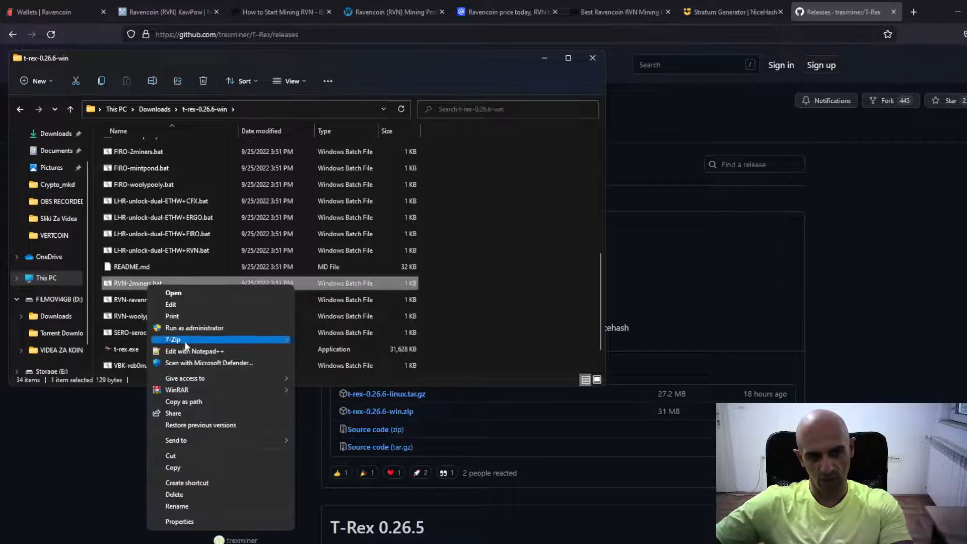
left_click(183, 304)
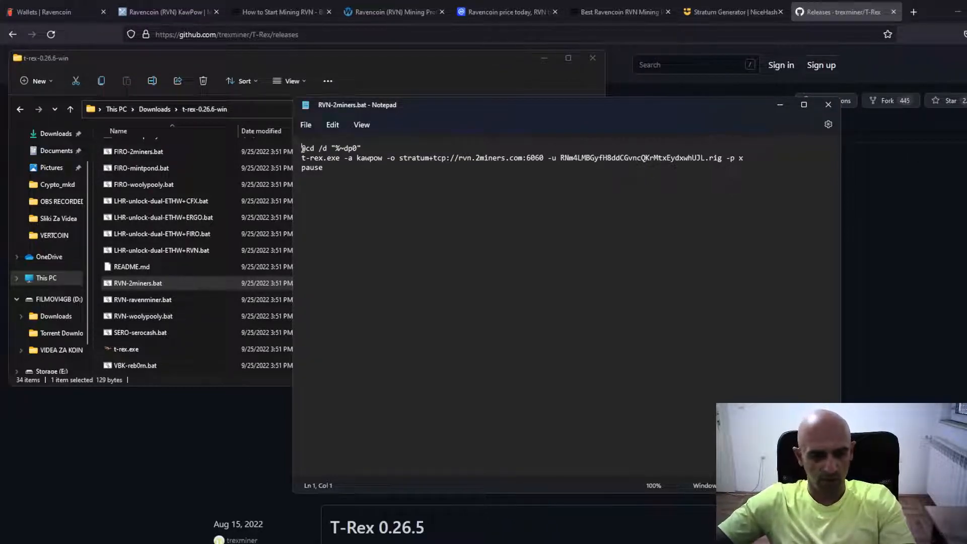
Copy the saved wallet address from RVN.txt and replace the sample address after -u in RVN-2miners.bat with it
left_click(134, 543)
left_click(96, 509)
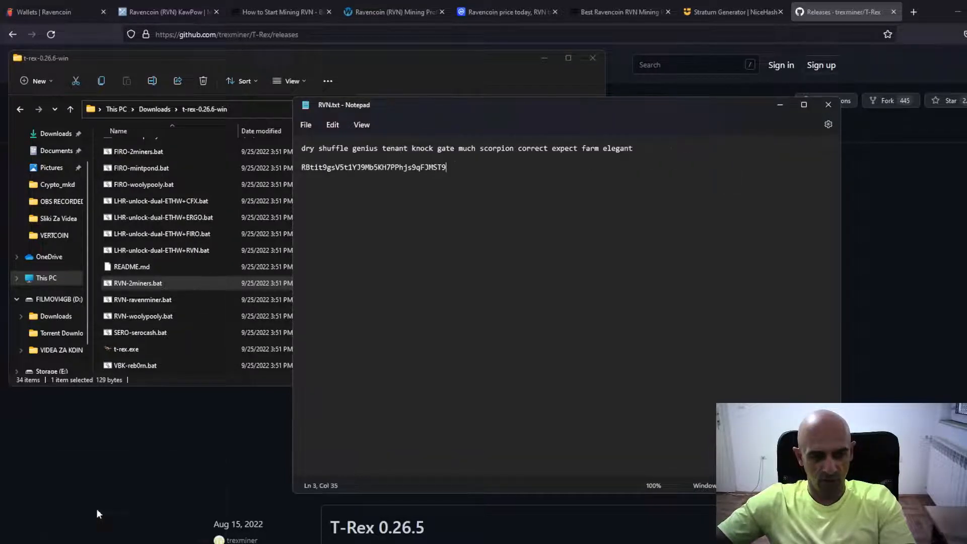
double_click(329, 169)
right_click(328, 168)
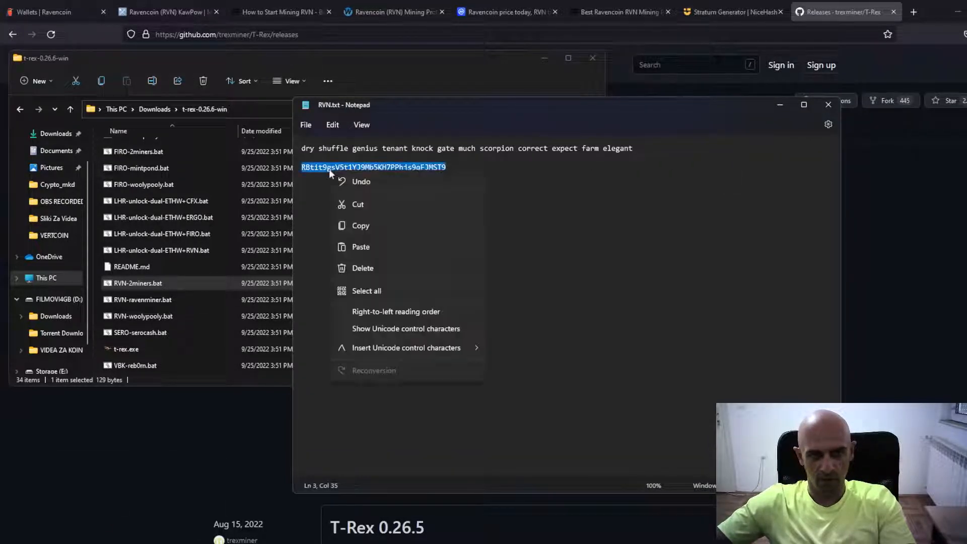
left_click(348, 226)
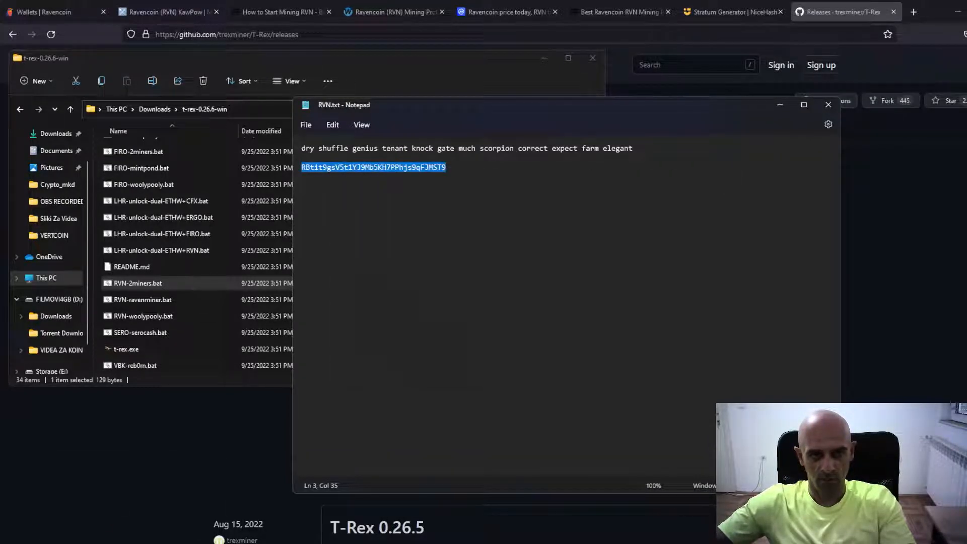
left_click(778, 105)
left_click_drag(561, 158, 700, 158)
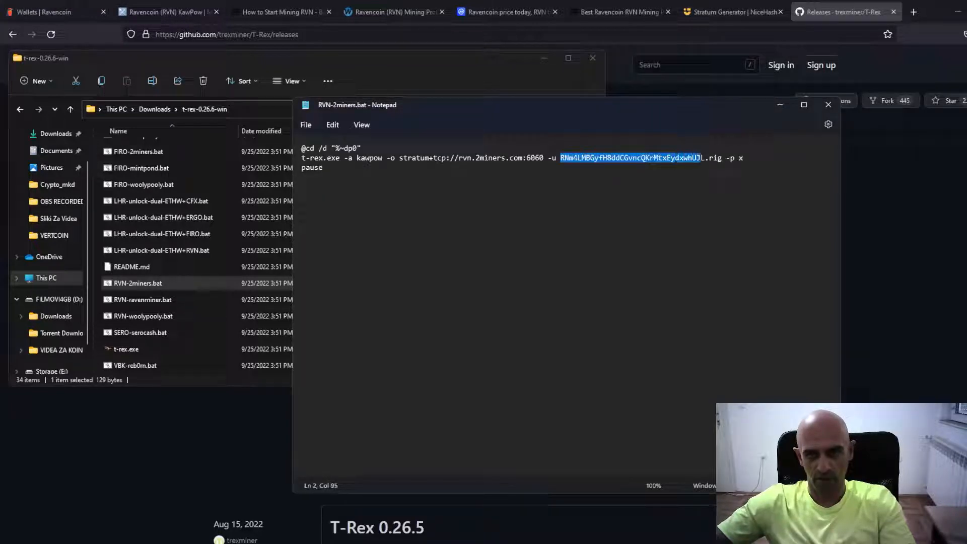
right_click(691, 162)
left_click(715, 239)
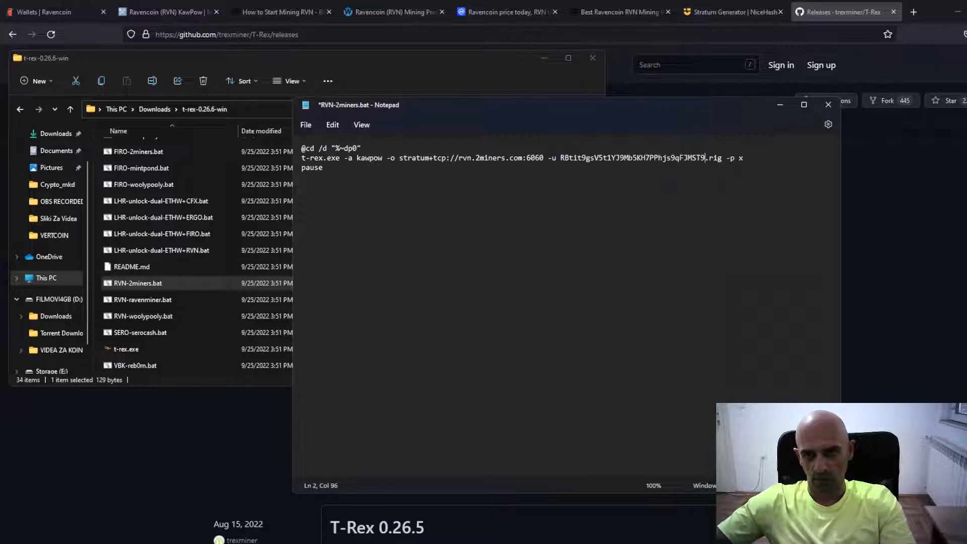
Replace the worker name "rig" after the wallet address with TEST001, then save and close RVN-2miners.bat
key("Right")
key("Delete")
key("Delete")
key("Delete")
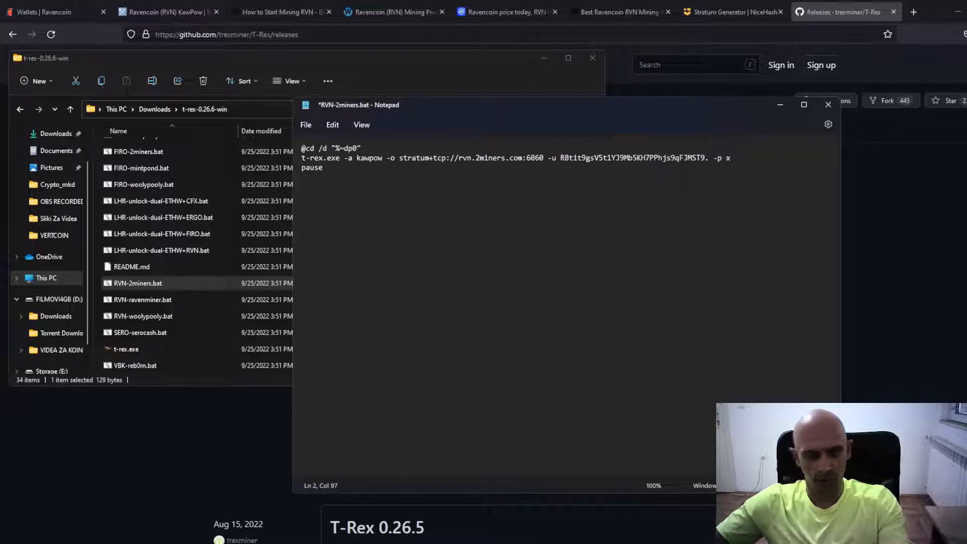
type("TES")
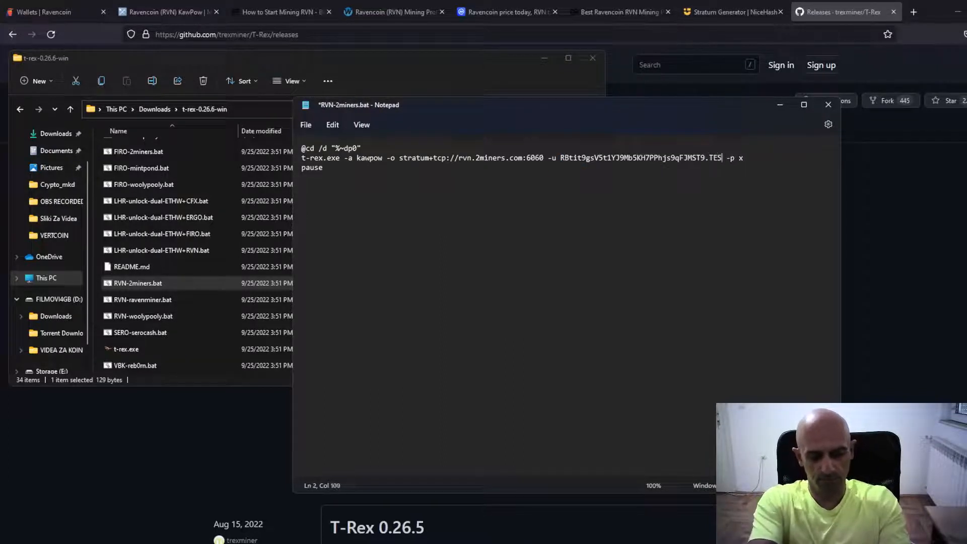
type("T001")
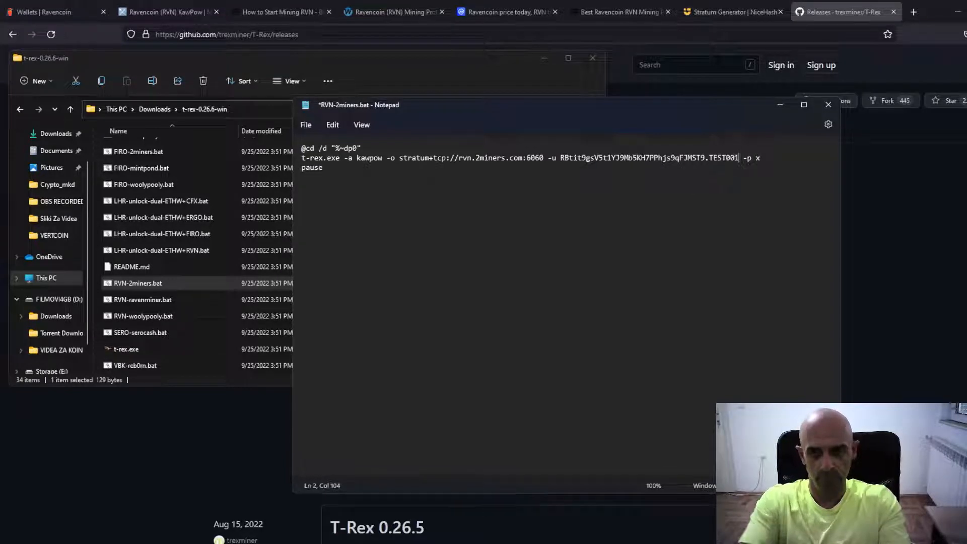
left_click(308, 125)
left_click(311, 196)
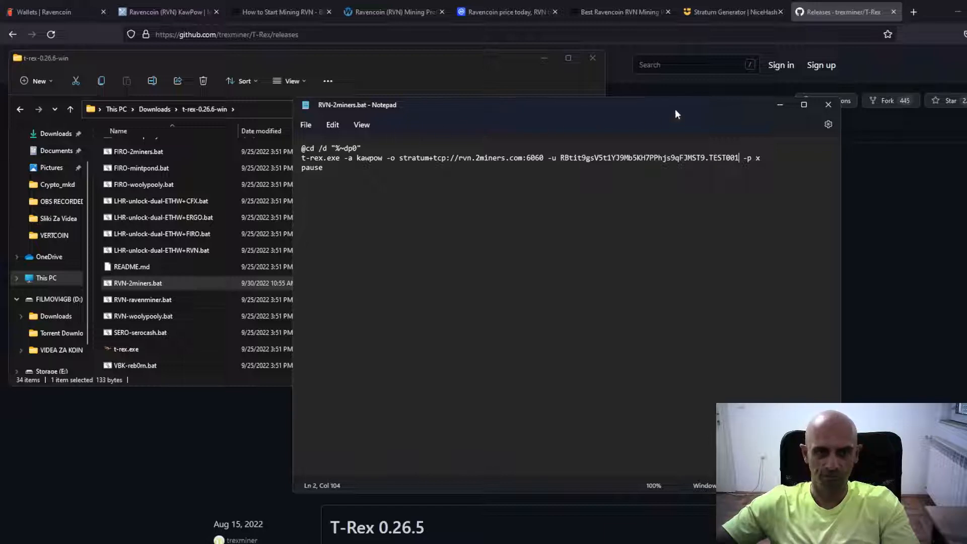
left_click(828, 105)
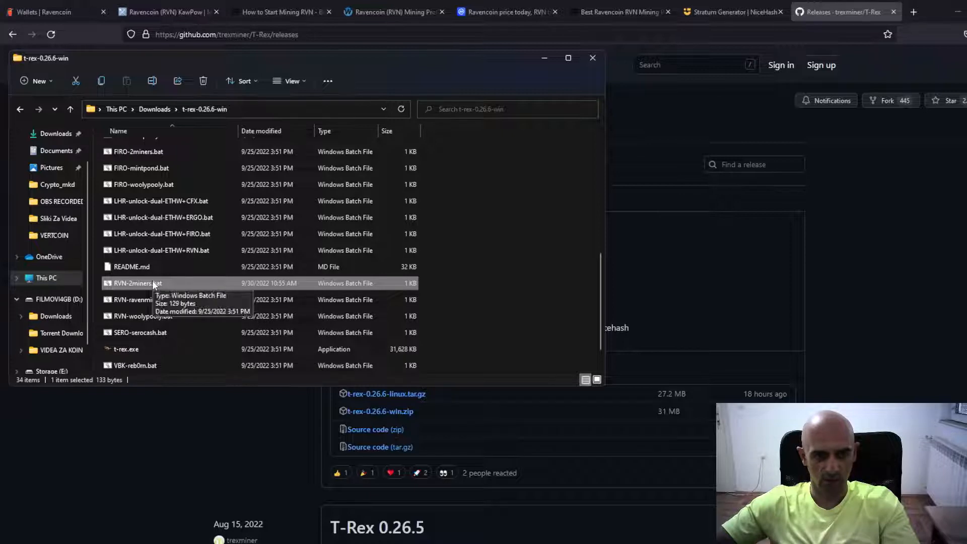
Search the installed apps for MSI Afterburner and run it as administrator
key("super")
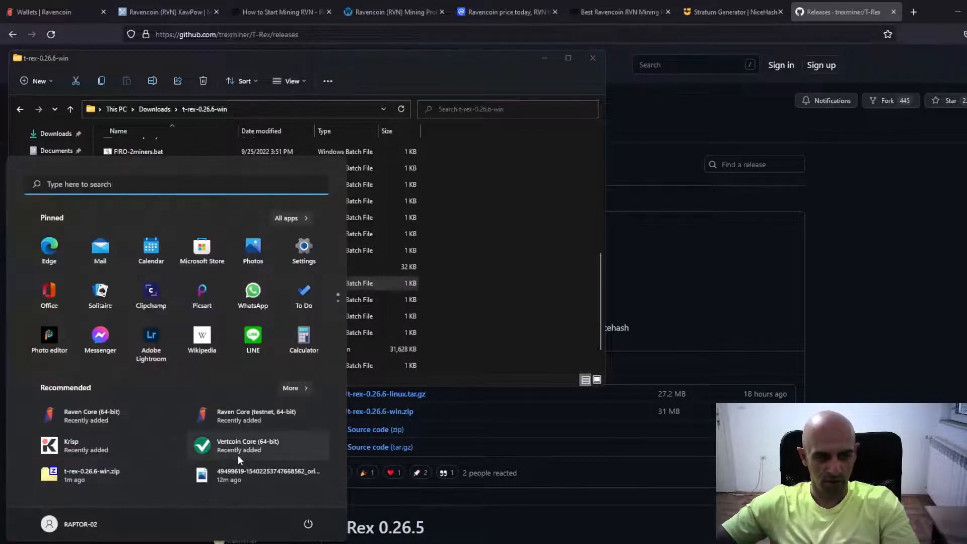
type("m")
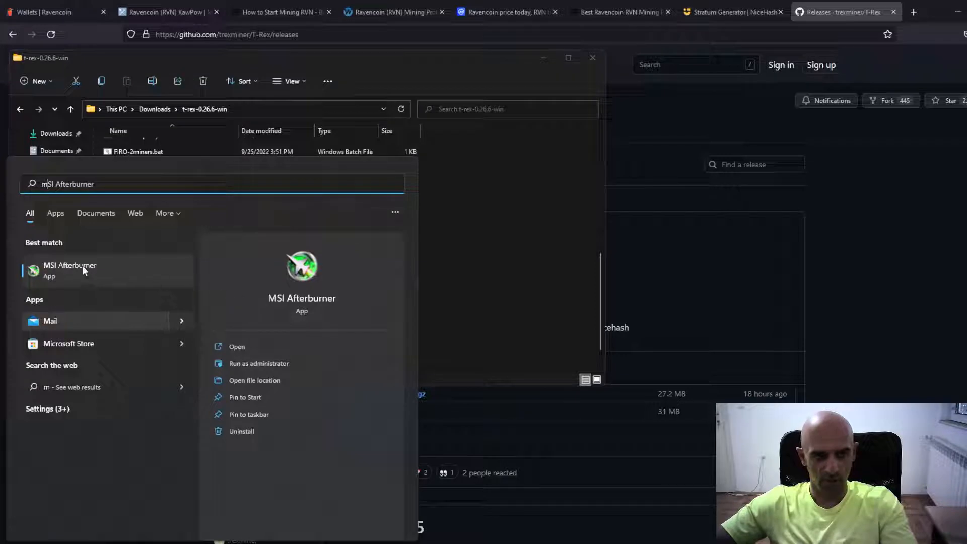
left_click(262, 364)
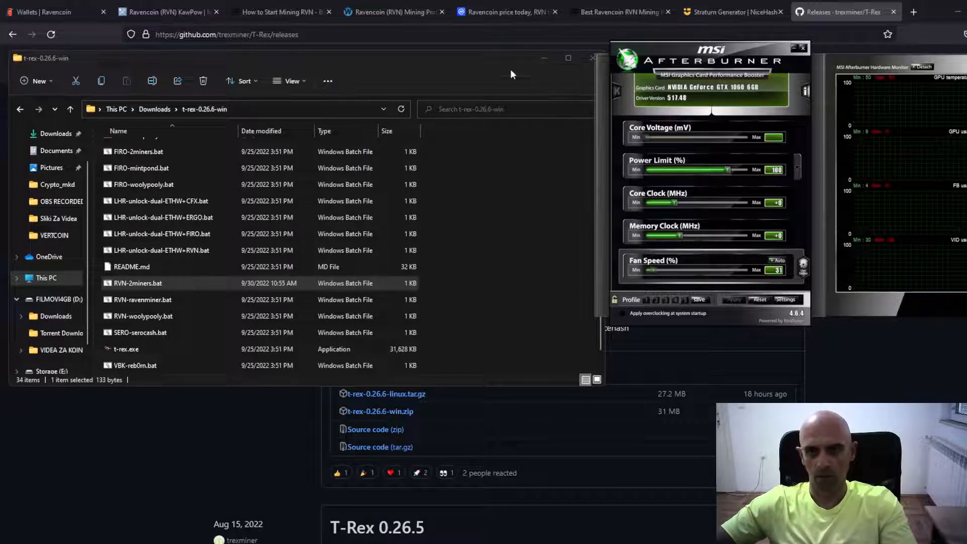
Run RVN-2miners.bat to start the T-Rex miner, move its console clear of MSI Afterburner and close the miner folder window
double_click(158, 286)
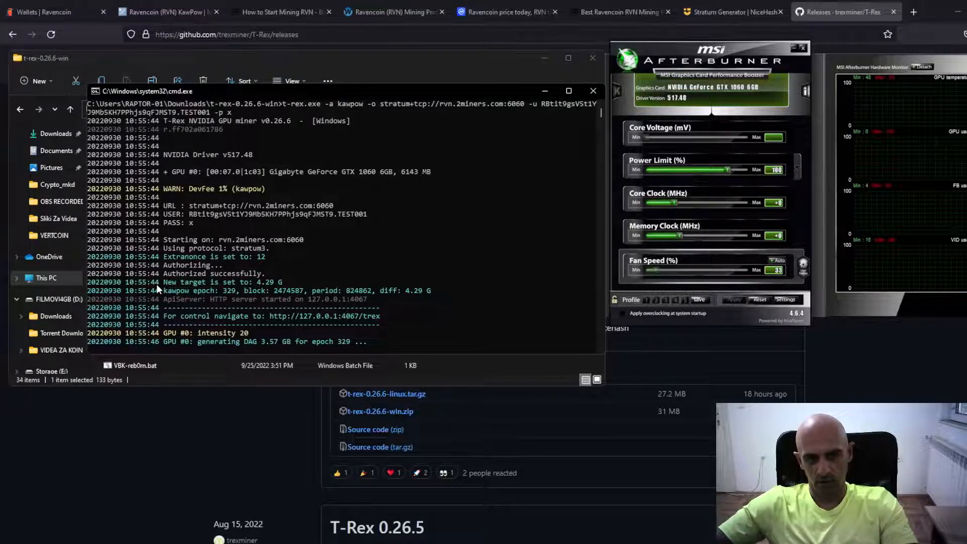
left_click_drag(463, 90, 400, 52)
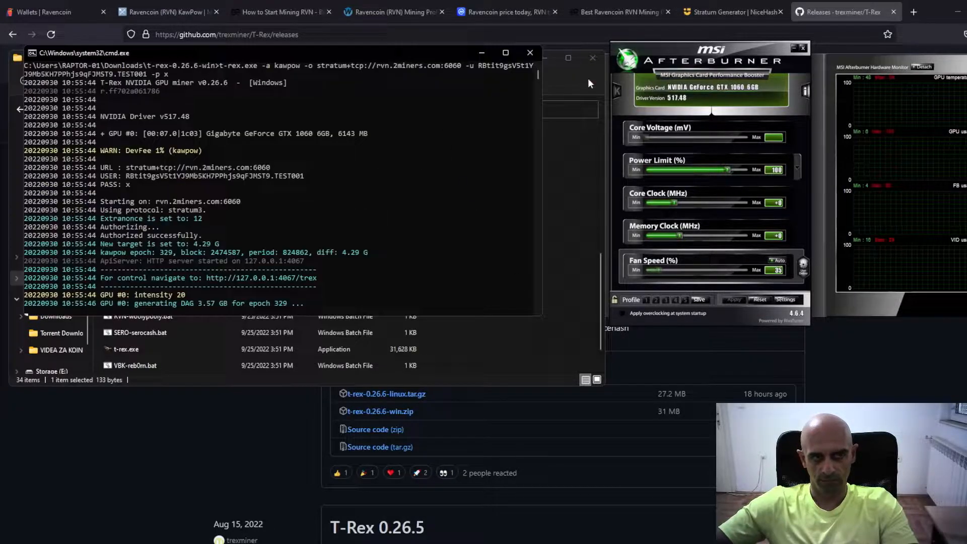
left_click(596, 59)
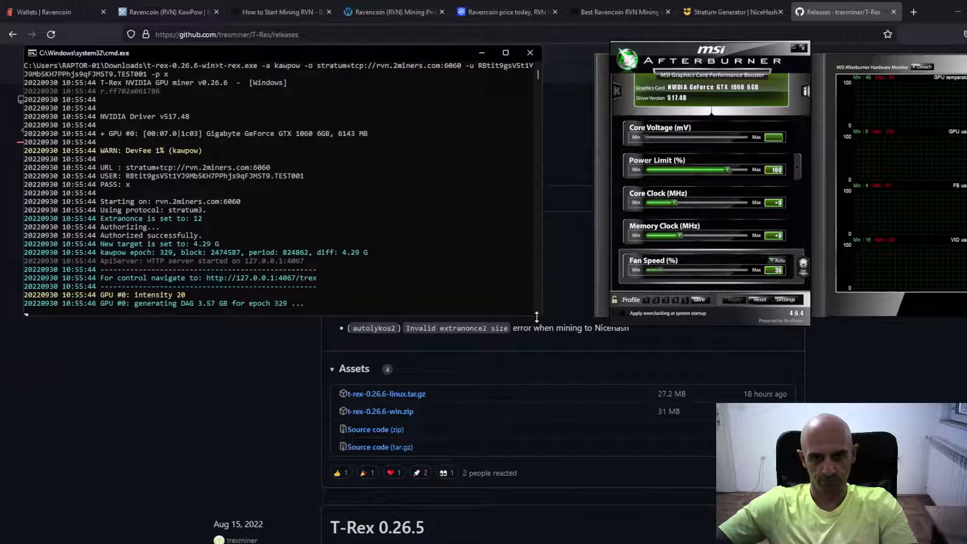
Enlarge the T-Rex miner console, and apply a 95% power limit and +100 MHz core clock in MSI Afterburner
left_click_drag(538, 319, 560, 519)
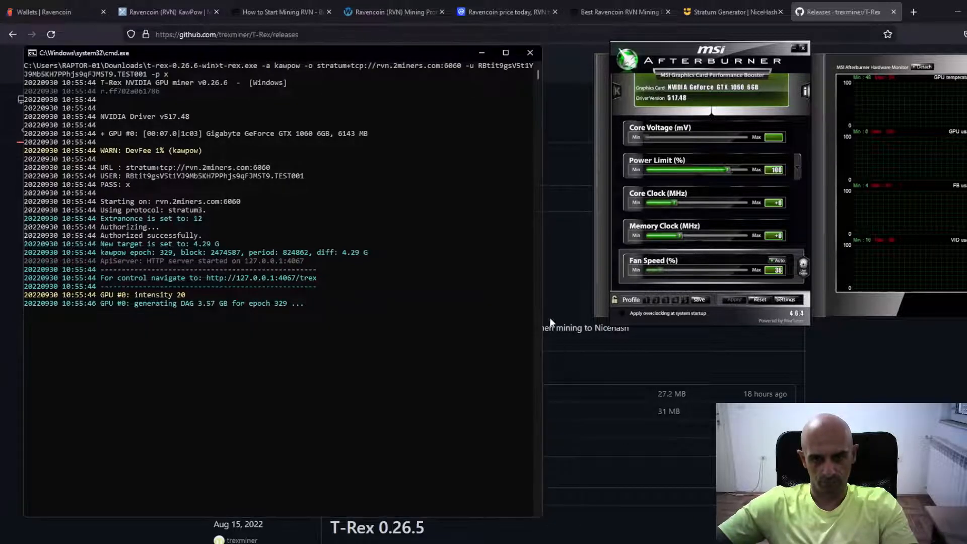
left_click_drag(542, 298, 576, 298)
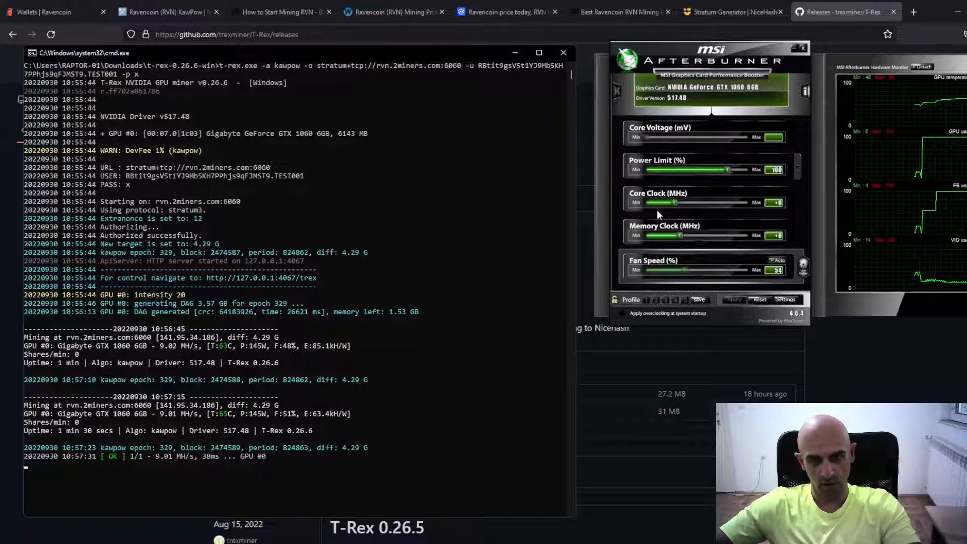
left_click(728, 169)
left_click_drag(726, 170, 722, 172)
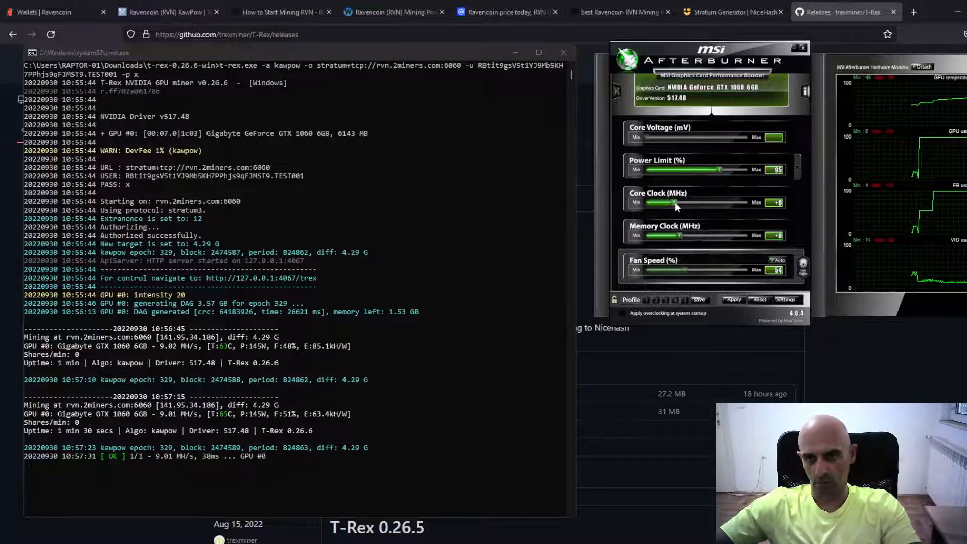
left_click_drag(675, 202, 679, 204)
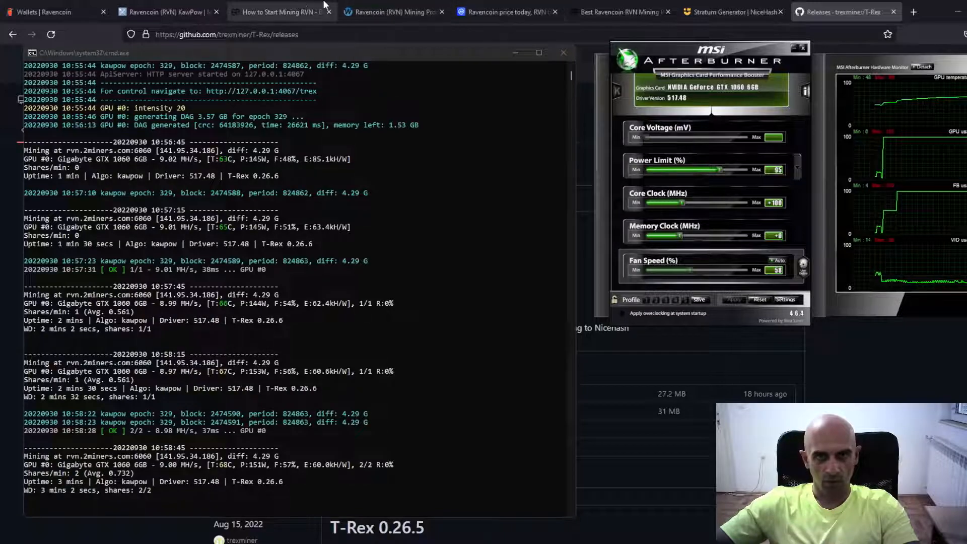
Copy the wallet address from RVN.txt and look up its miner statistics on the 2miners Ravencoin pool page
left_click(302, 4)
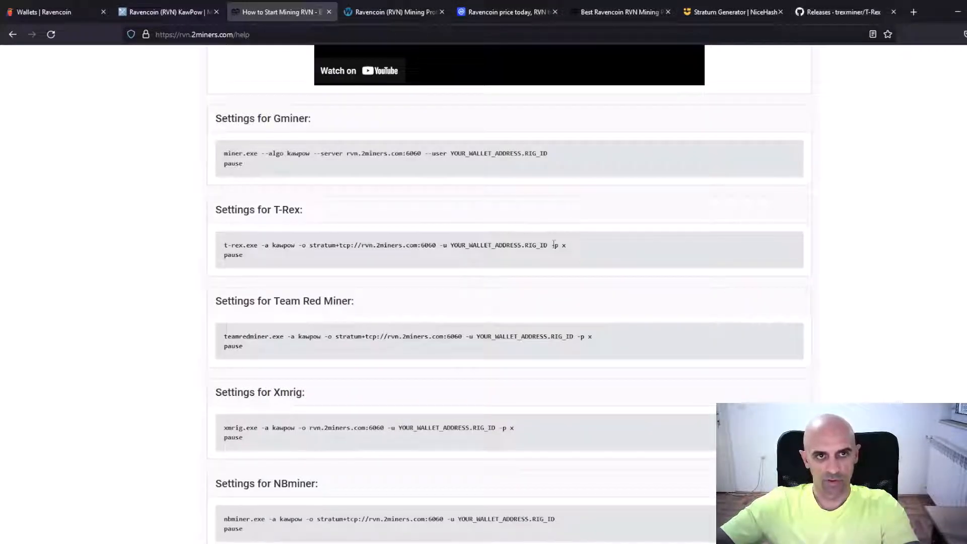
scroll(554, 245, "up", 15)
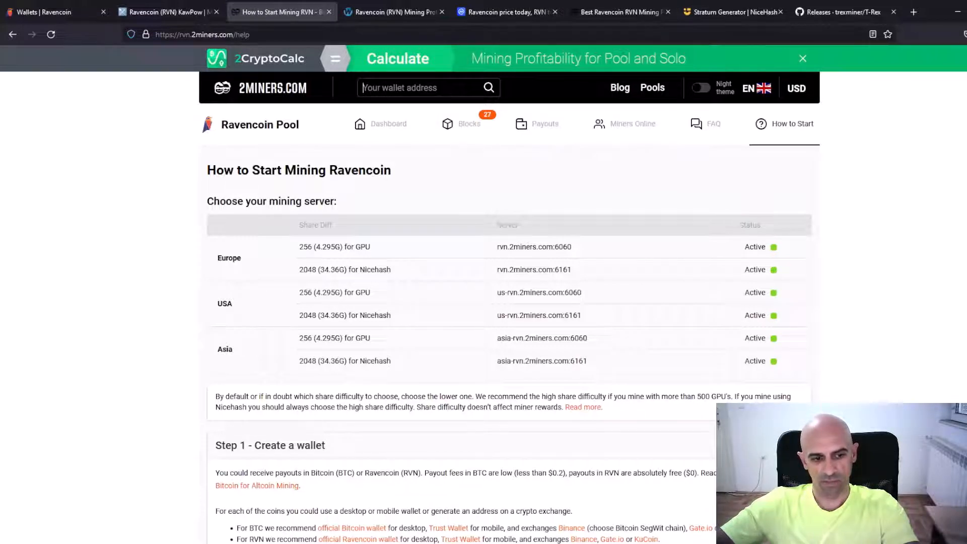
key("alt+Tab")
right_click(387, 169)
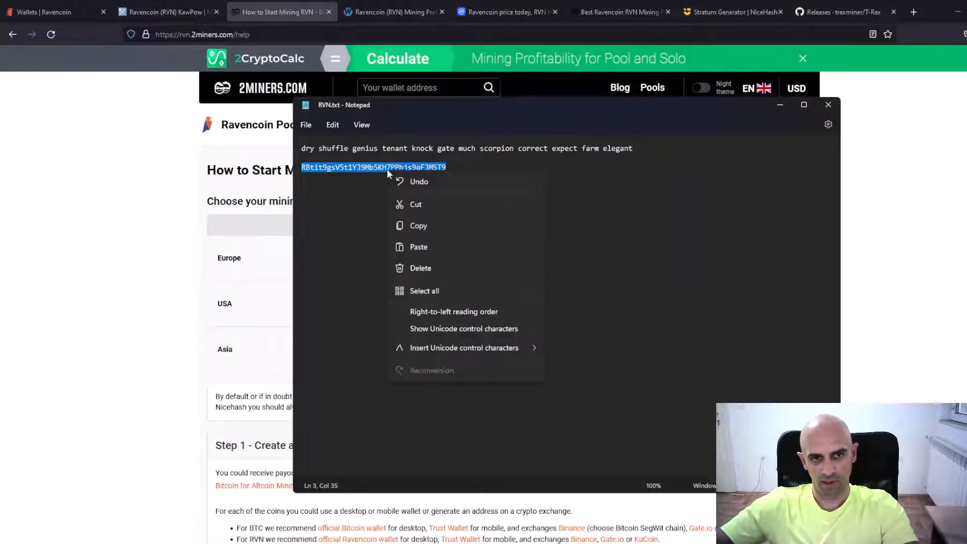
left_click(412, 226)
left_click(780, 105)
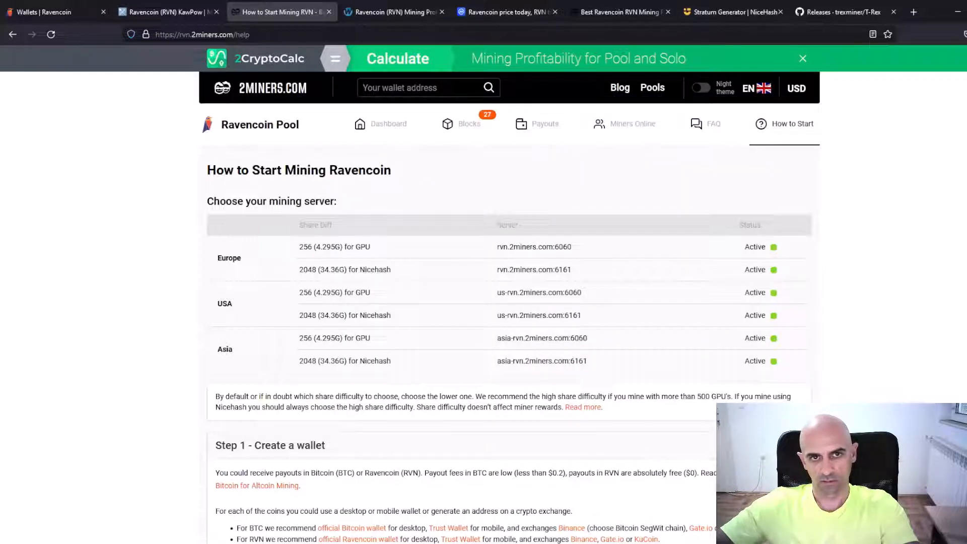
right_click(414, 87)
left_click(446, 161)
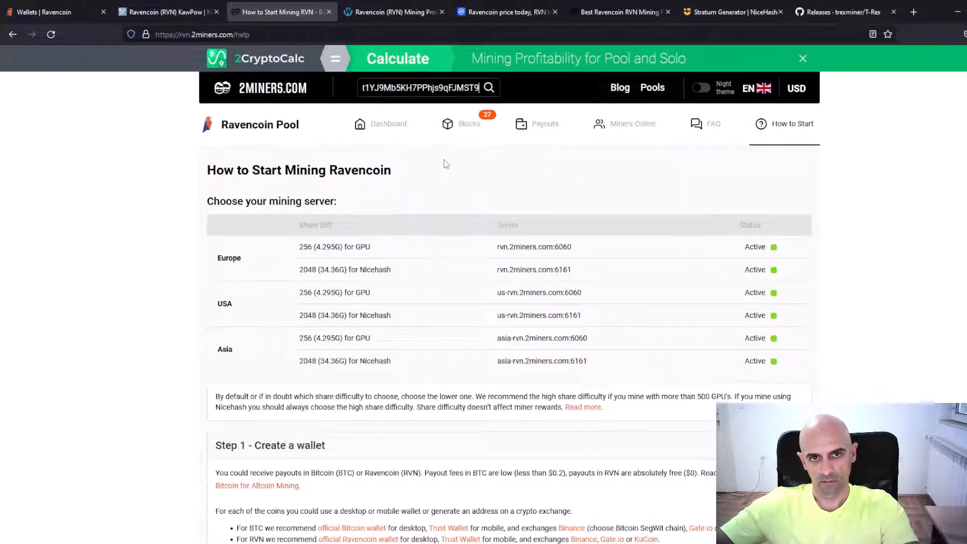
left_click(489, 89)
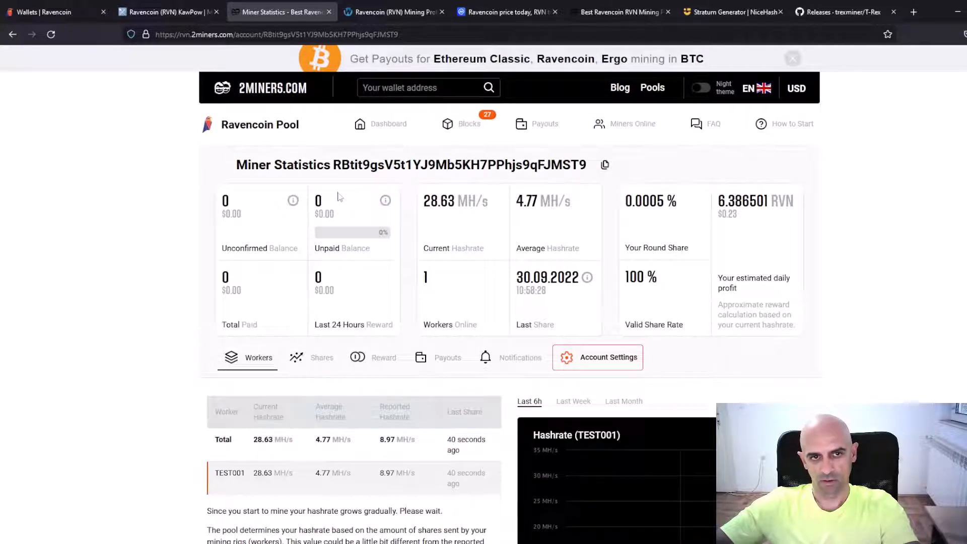
Examine the balances, hashrates and workers table in the miner statistics, and view the share statistics for TEST001
scroll(439, 290, "down", 3)
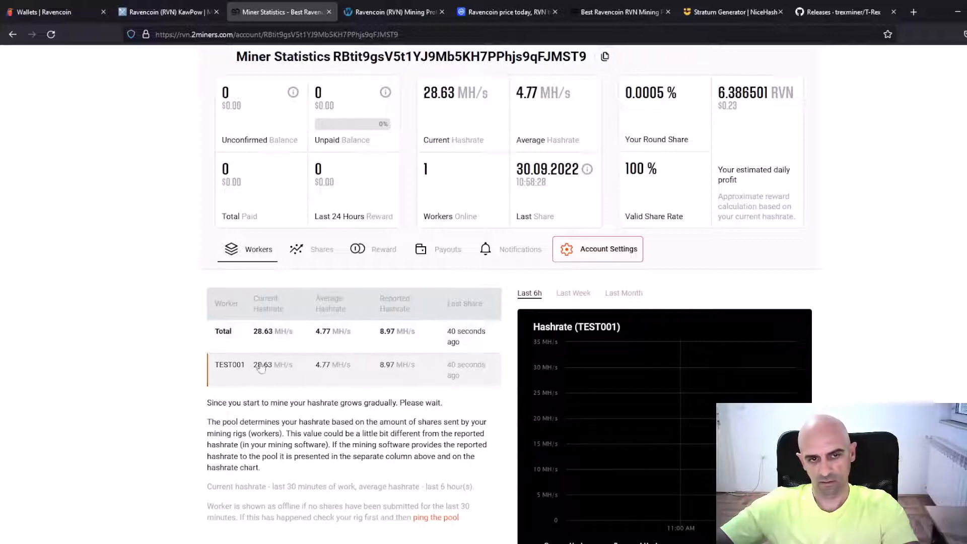
scroll(552, 212, "up", 1)
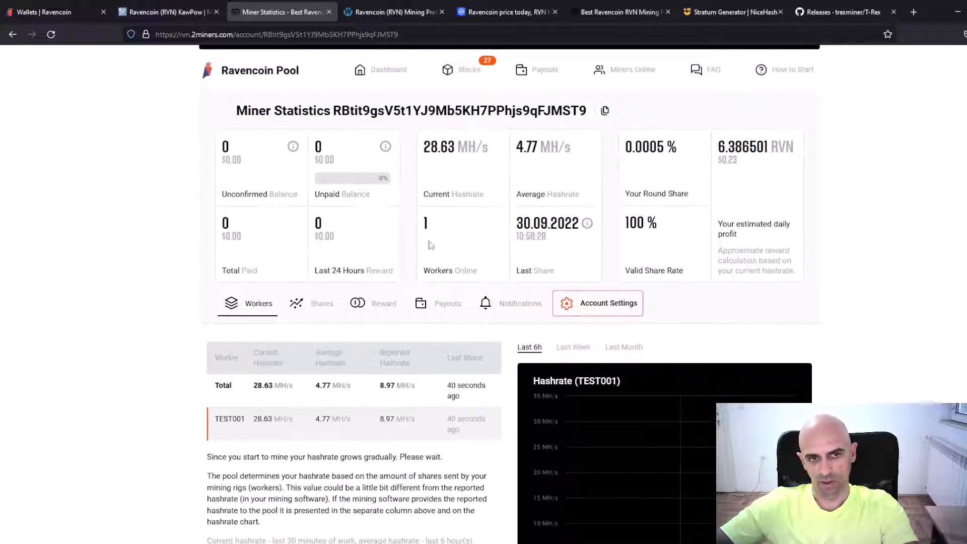
scroll(484, 253, "down", 1)
left_click(311, 249)
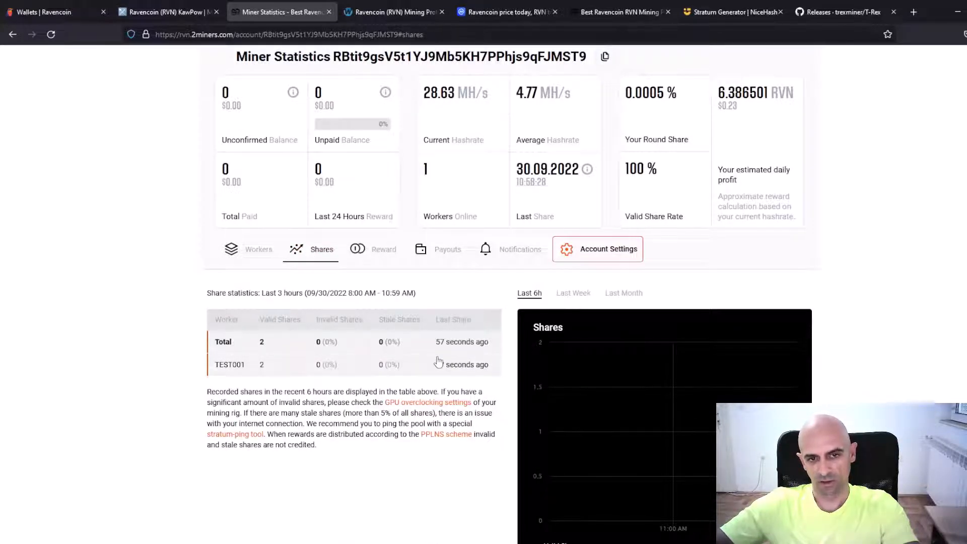
scroll(438, 362, "up", 2)
scroll(439, 362, "up", 1)
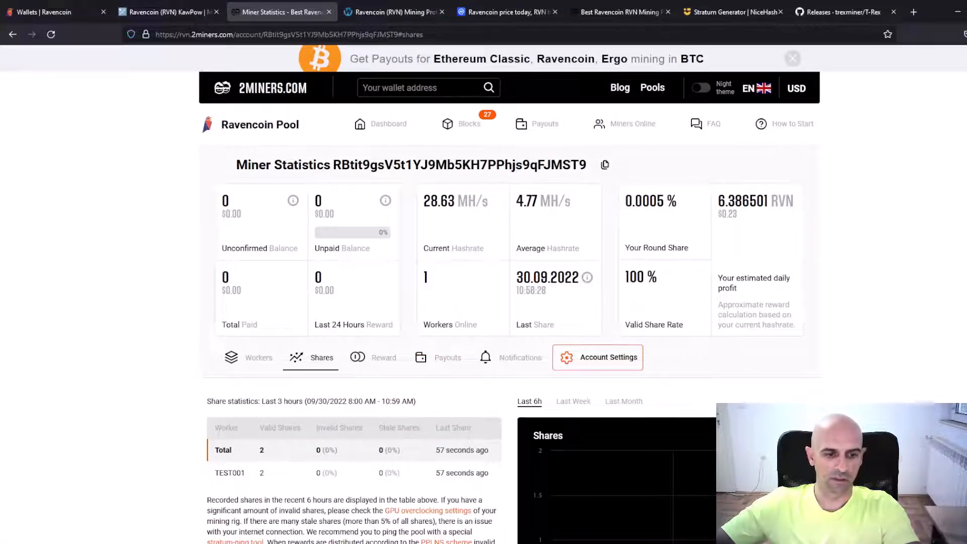
Stop the T-Rex miner, reset the MSI Afterburner settings to their defaults and minimize its window
key("alt+Tab")
key("ctrl+c")
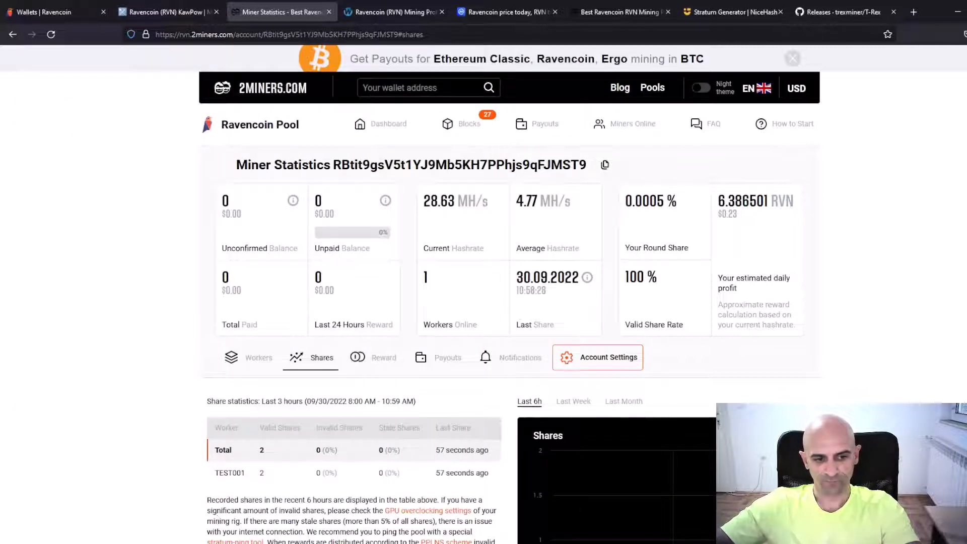
left_click(210, 543)
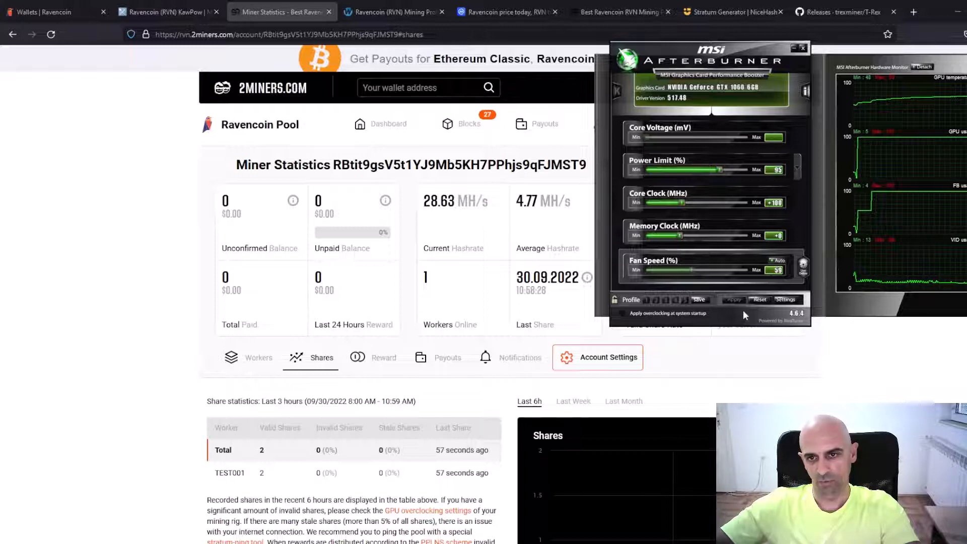
left_click(757, 300)
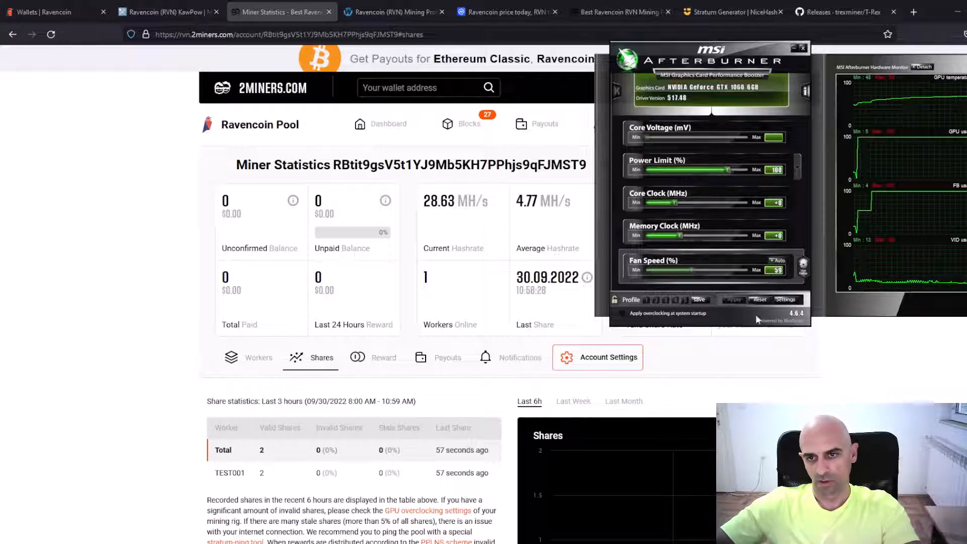
left_click(794, 48)
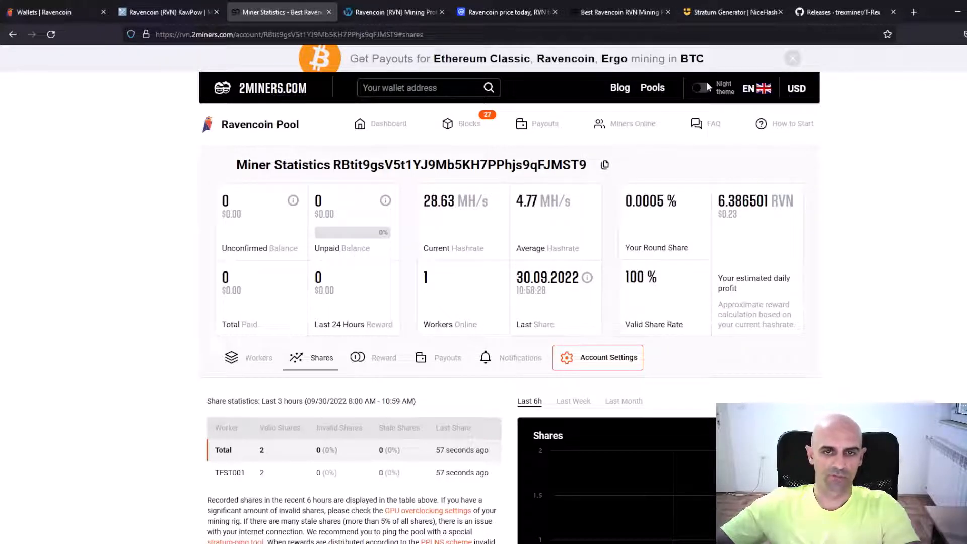
Calculate Ravencoin mining profitability on WhatToMine with a hash rate of 9 Mh/s and a power of 130 W
left_click(394, 14)
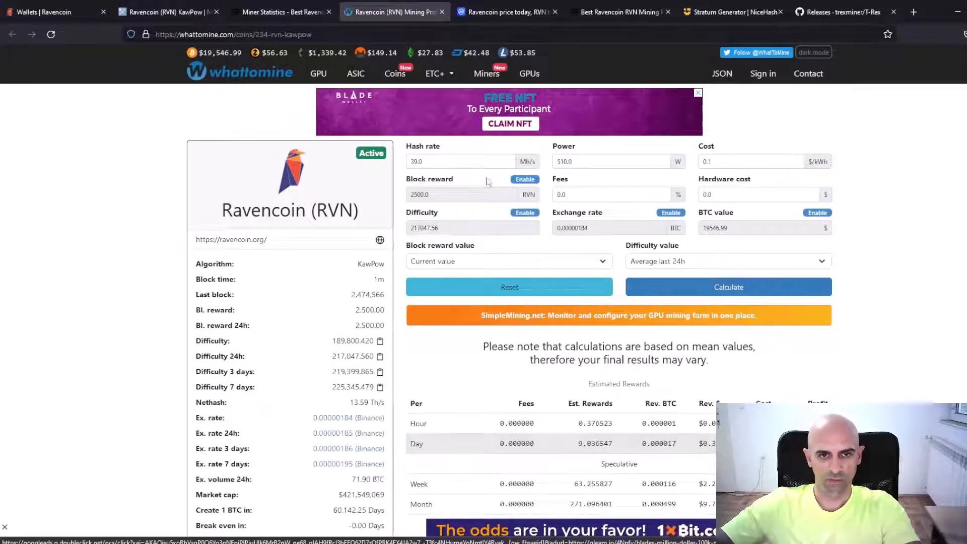
left_click(453, 161)
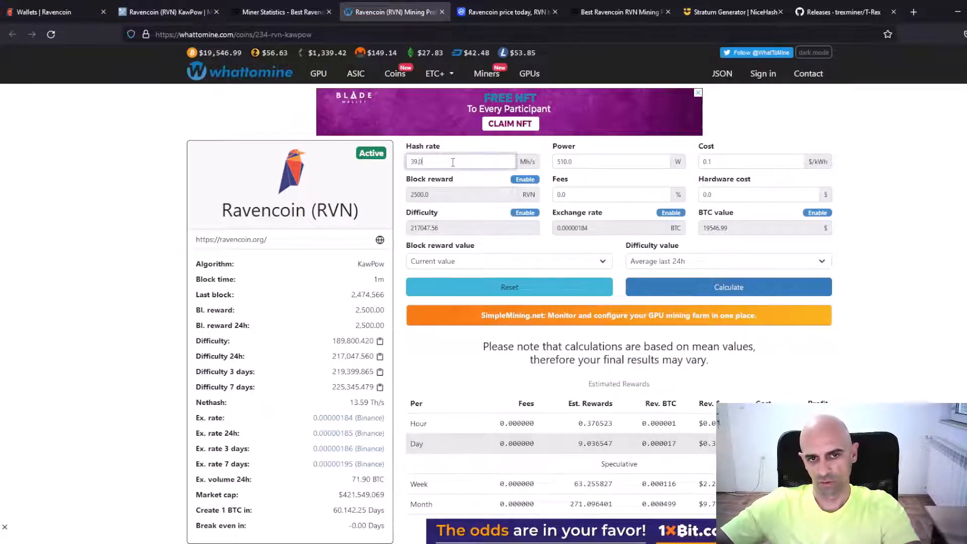
double_click(452, 162)
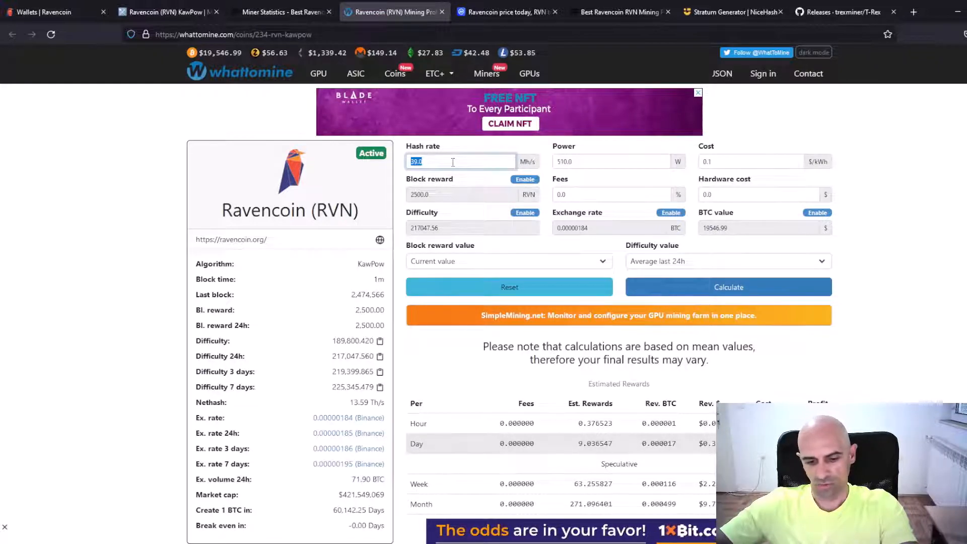
type("9")
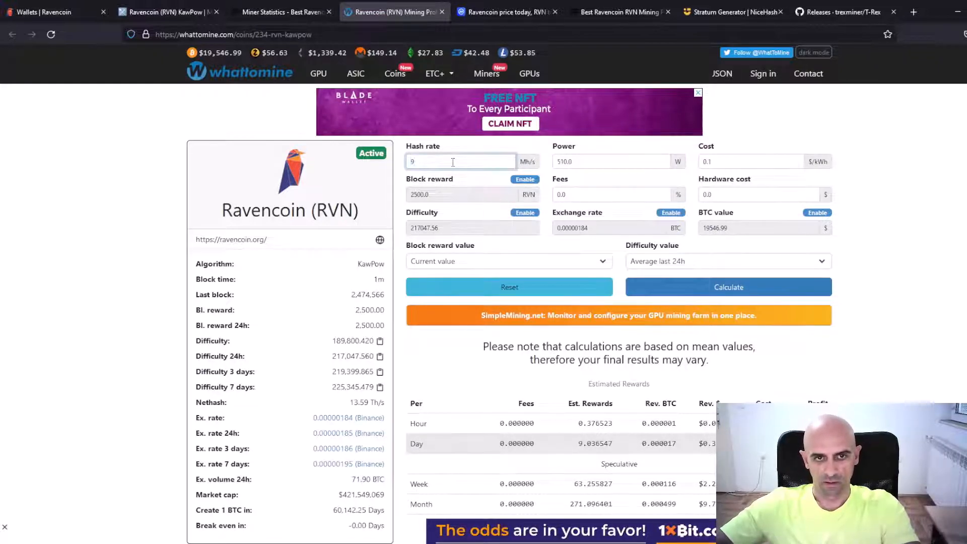
left_click(595, 162)
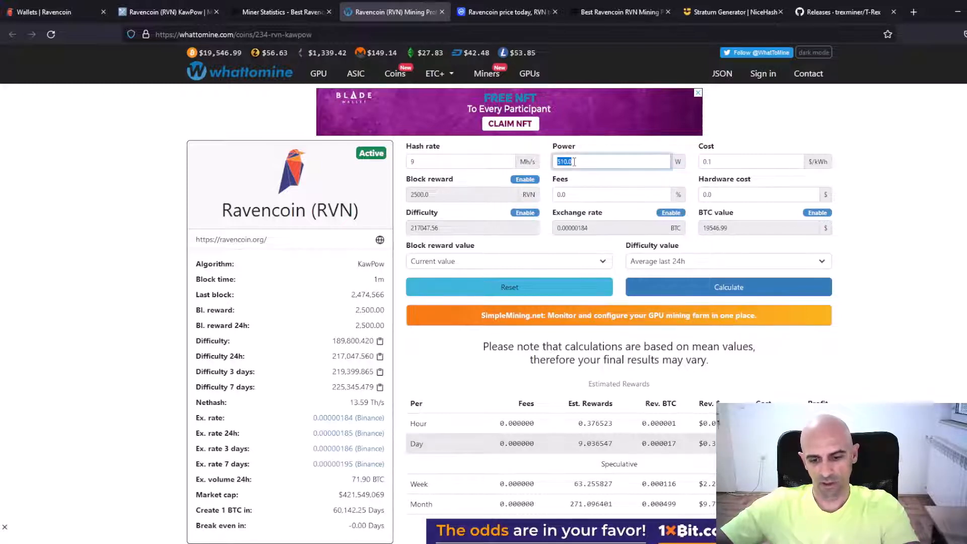
type("1")
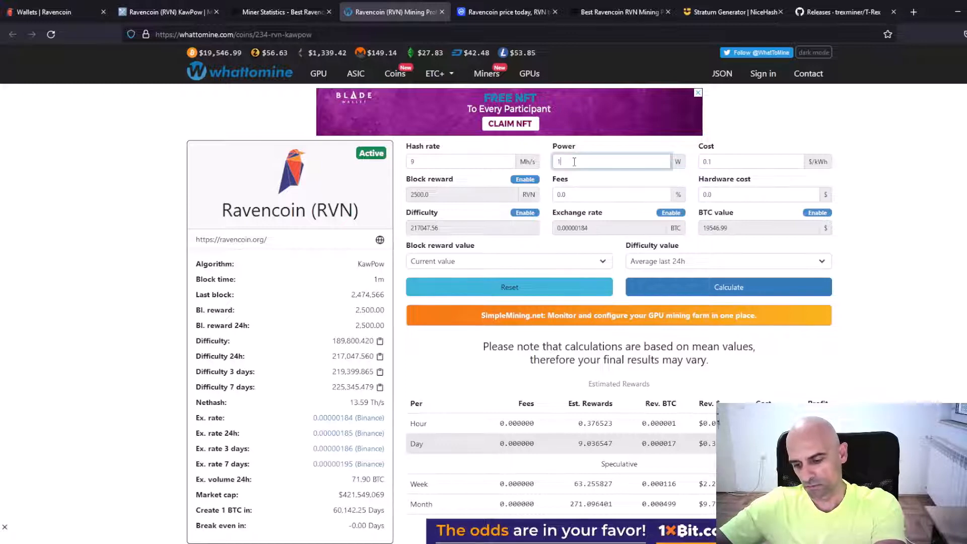
type("30")
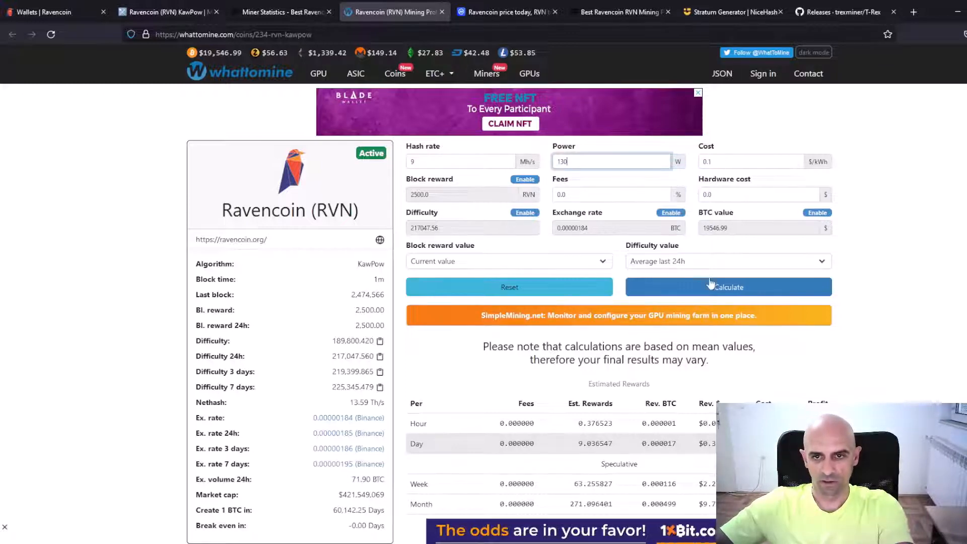
left_click(720, 288)
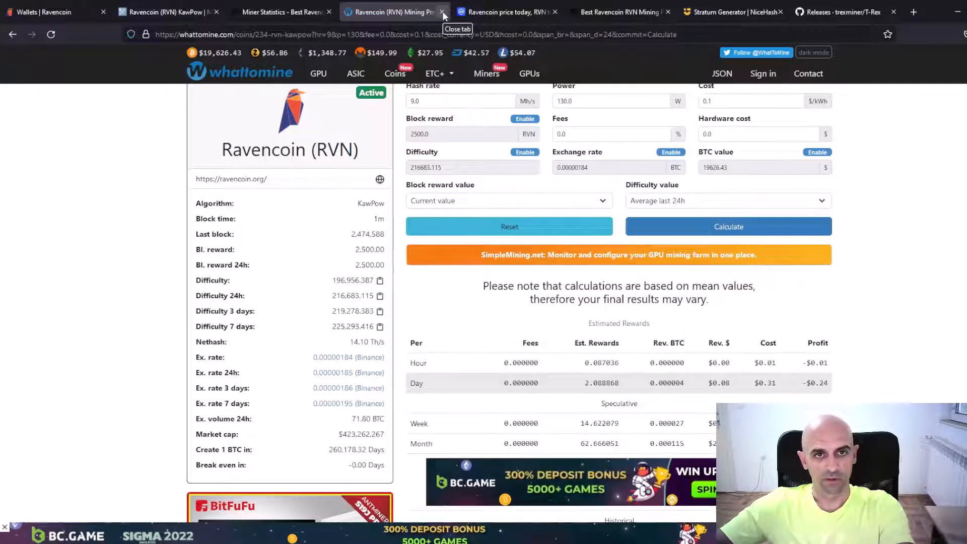
Examine Ravencoin's community links and the list of exchanges trading RVN on its CoinMarketCap markets page
left_click(498, 14)
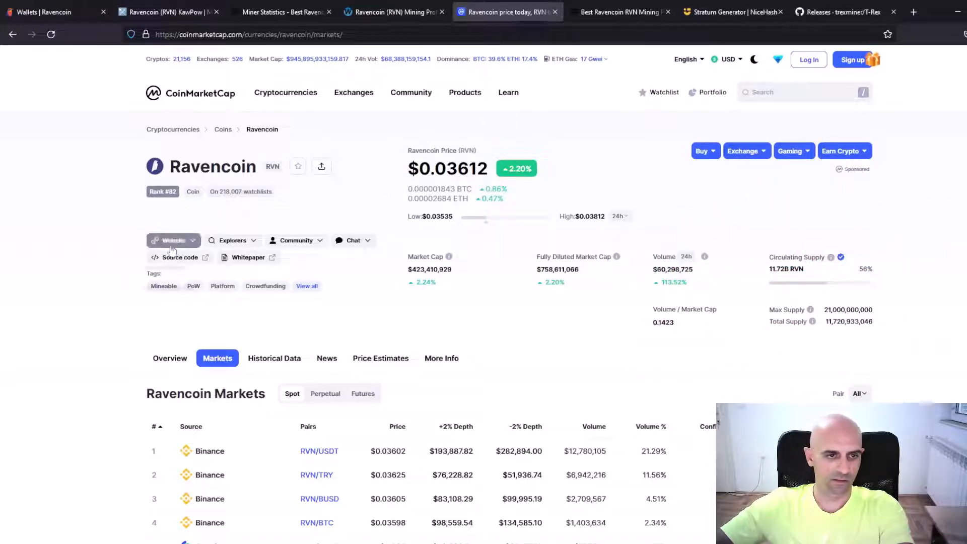
mouse_move(214, 242)
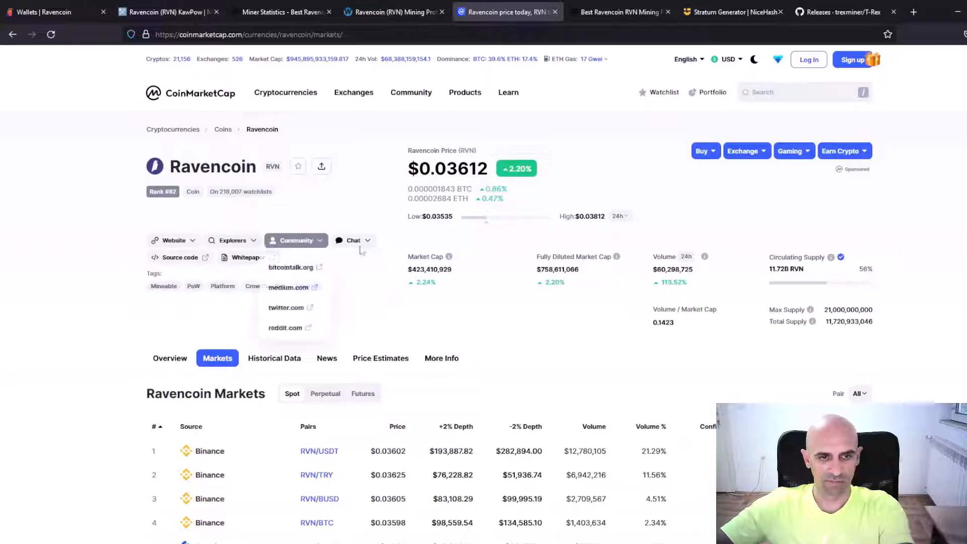
scroll(578, 251, "down", 1)
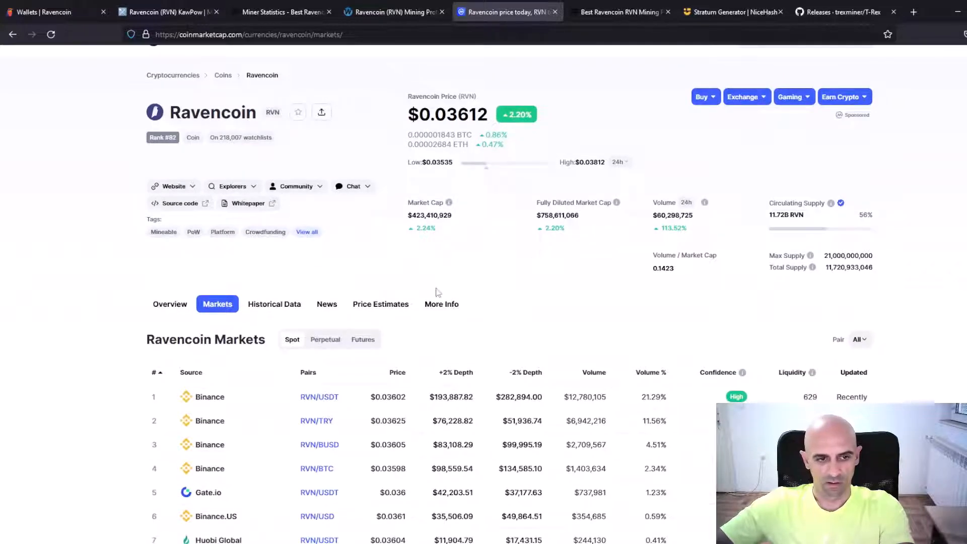
scroll(436, 292, "down", 4)
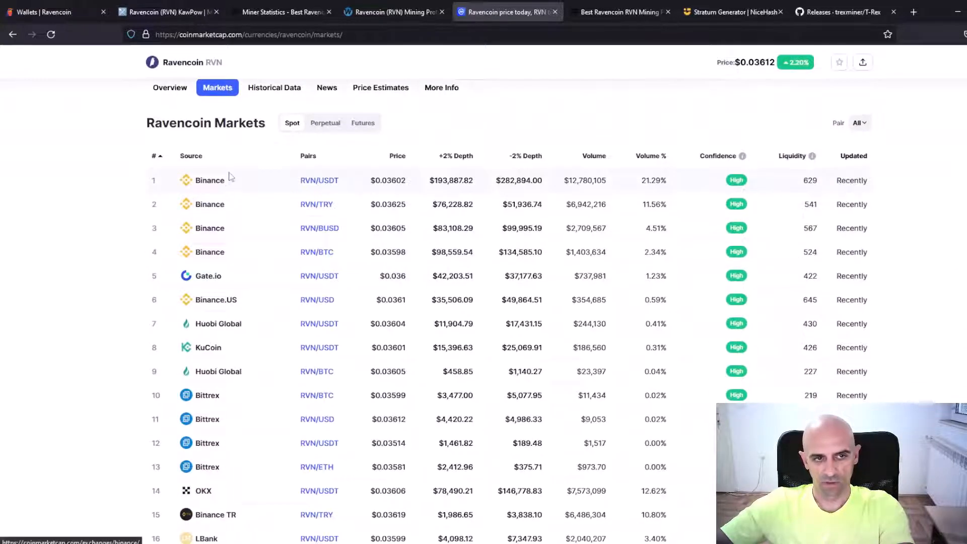
scroll(249, 288, "down", 3)
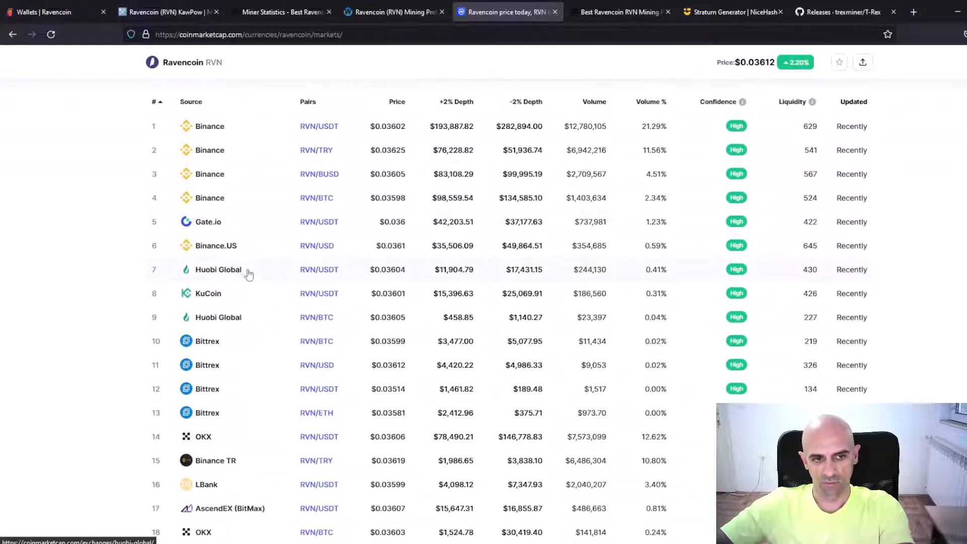
scroll(253, 283, "down", 2)
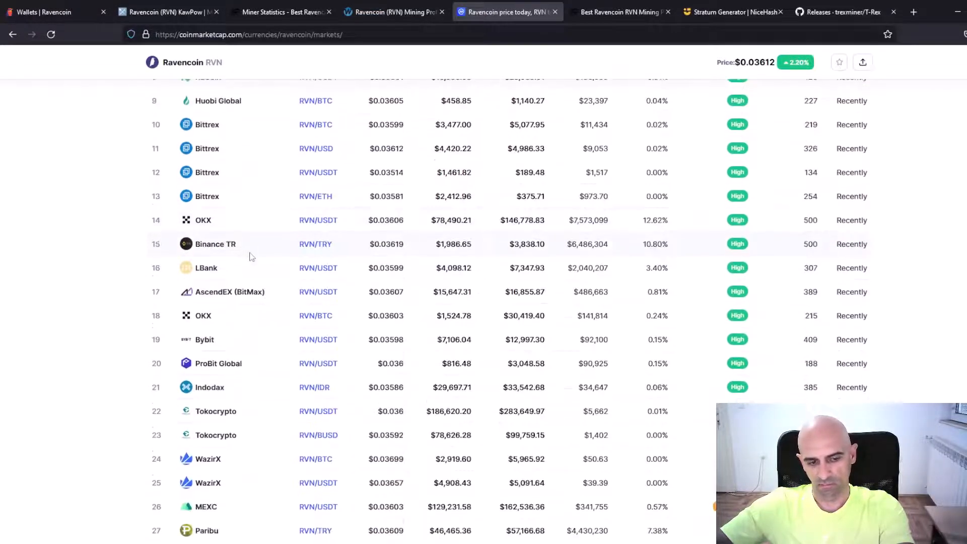
scroll(252, 257, "down", 1)
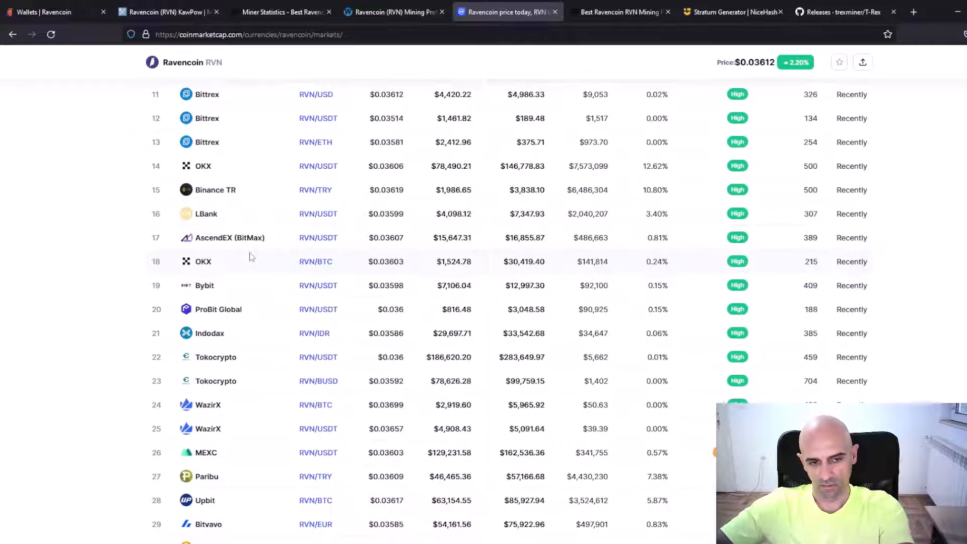
scroll(251, 257, "down", 3)
scroll(252, 257, "up", 13)
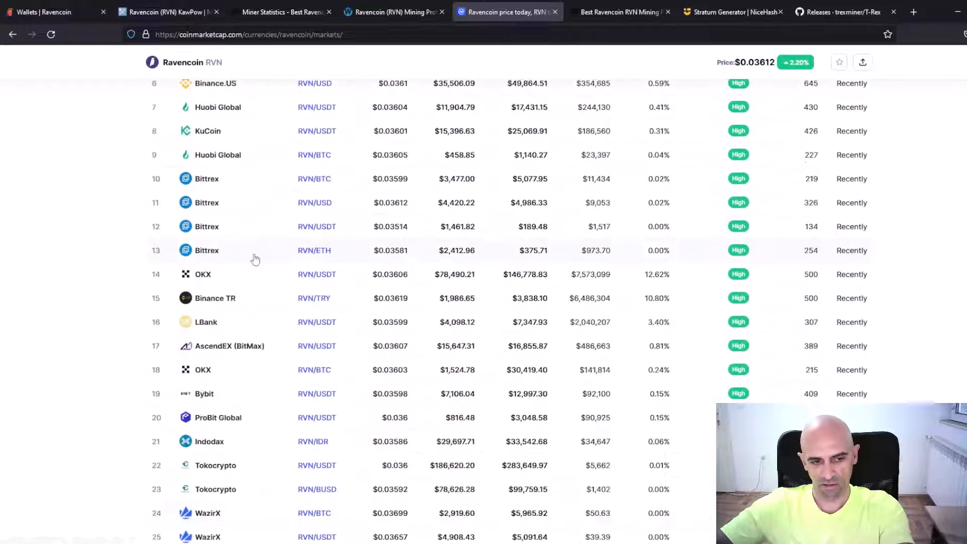